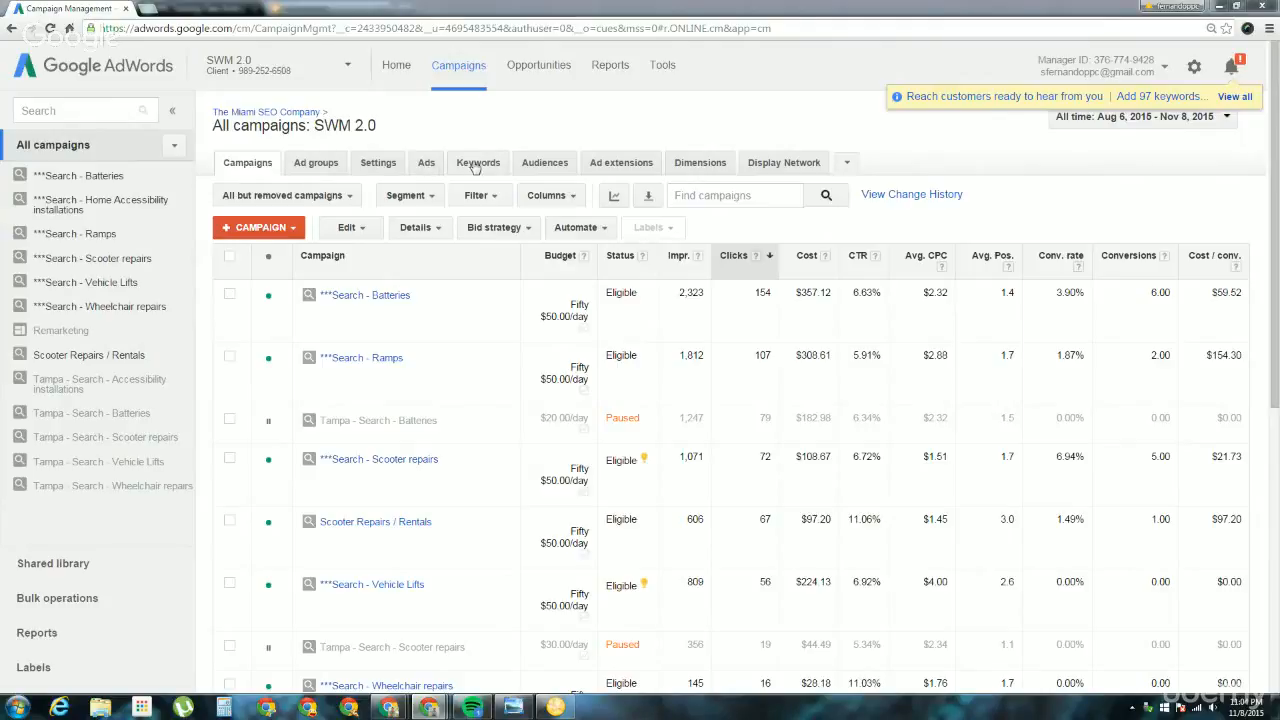
- Open the ***Search - Batteries campaign and look through its keywords
click(398, 302)
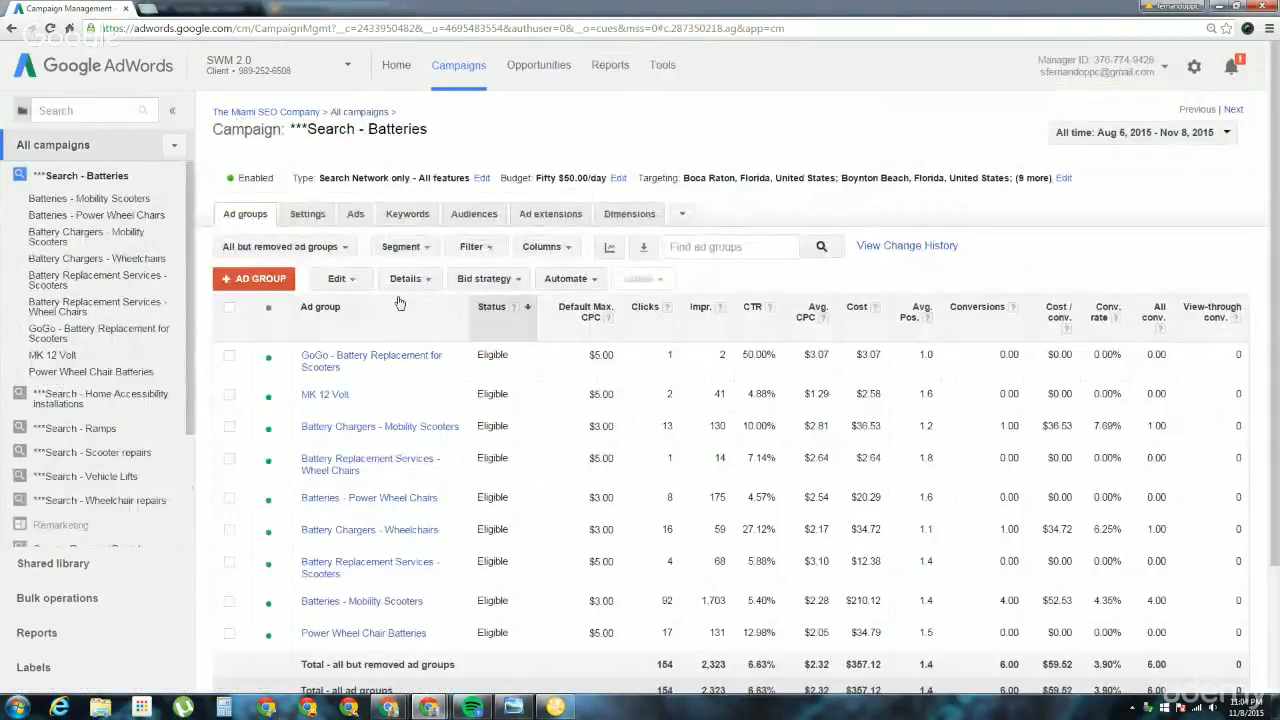
click(400, 218)
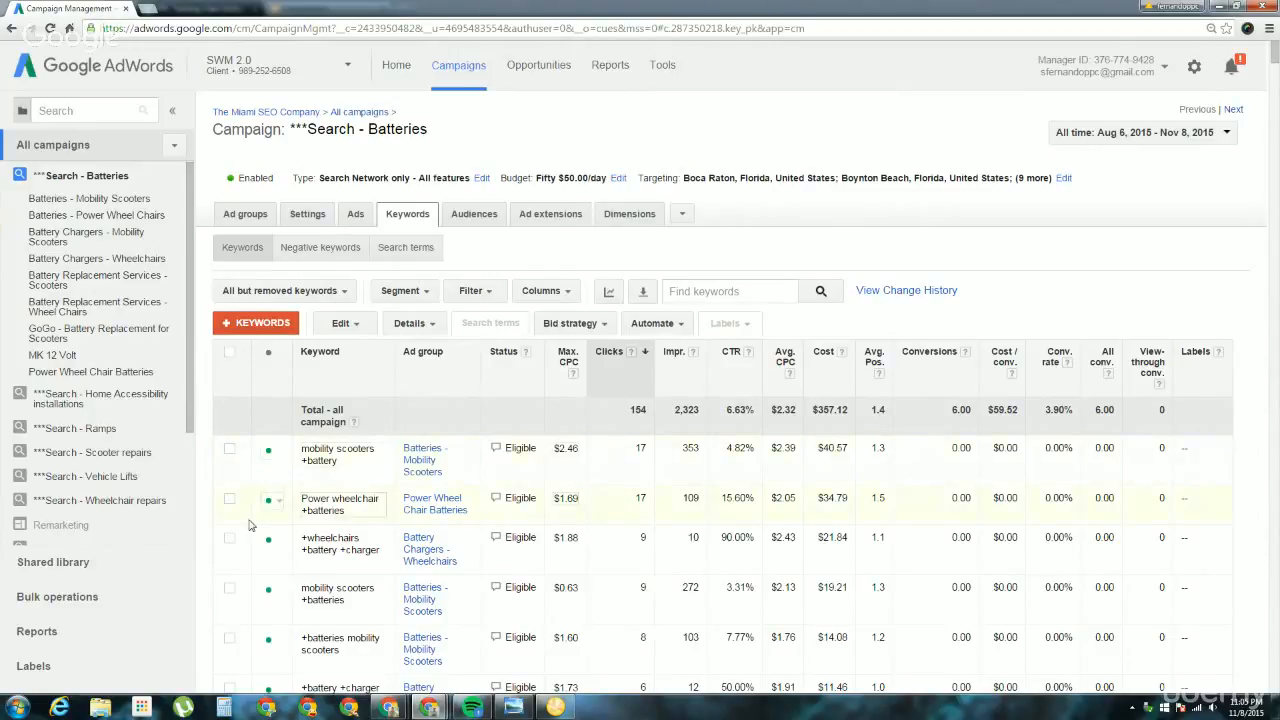
scroll(250, 525, down, 2)
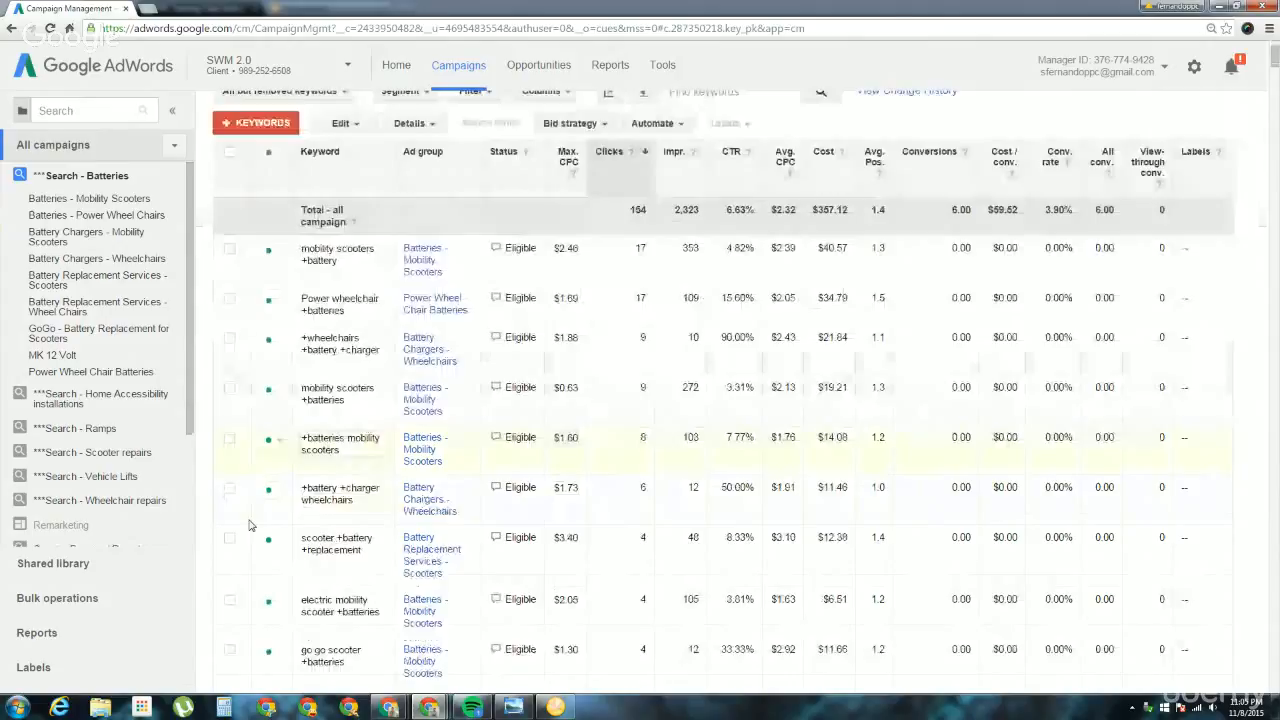
scroll(312, 428, up, 1)
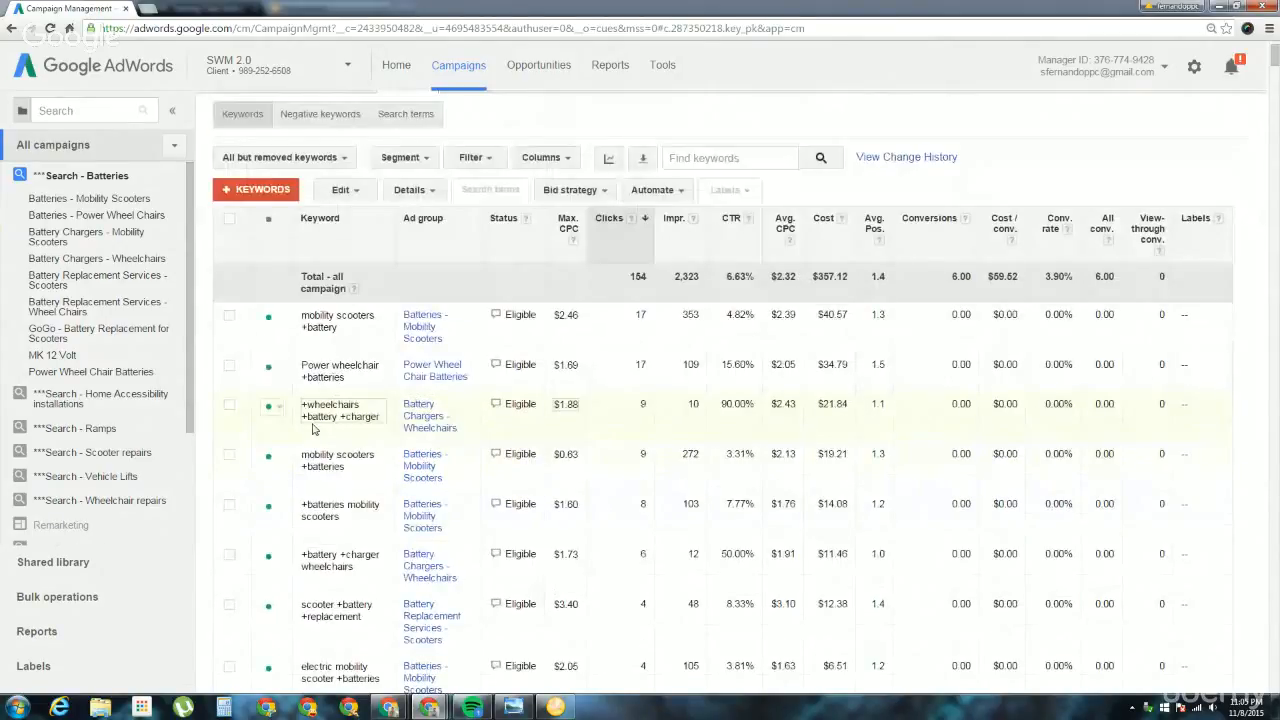
scroll(312, 428, up, 2)
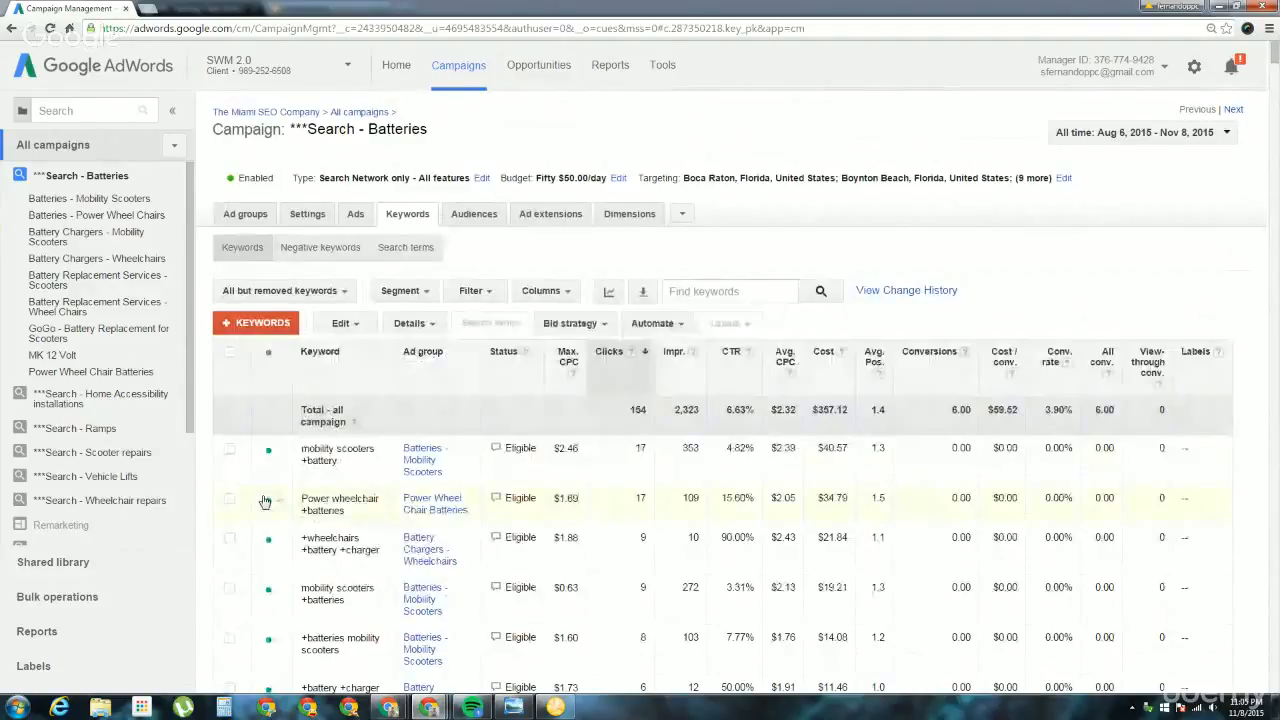
- Start a Change max. CPC bids rule for the keywords Power wheelchair +batteries, +wheelchairs +battery +charger and mobility scooters +batteries
click(230, 499)
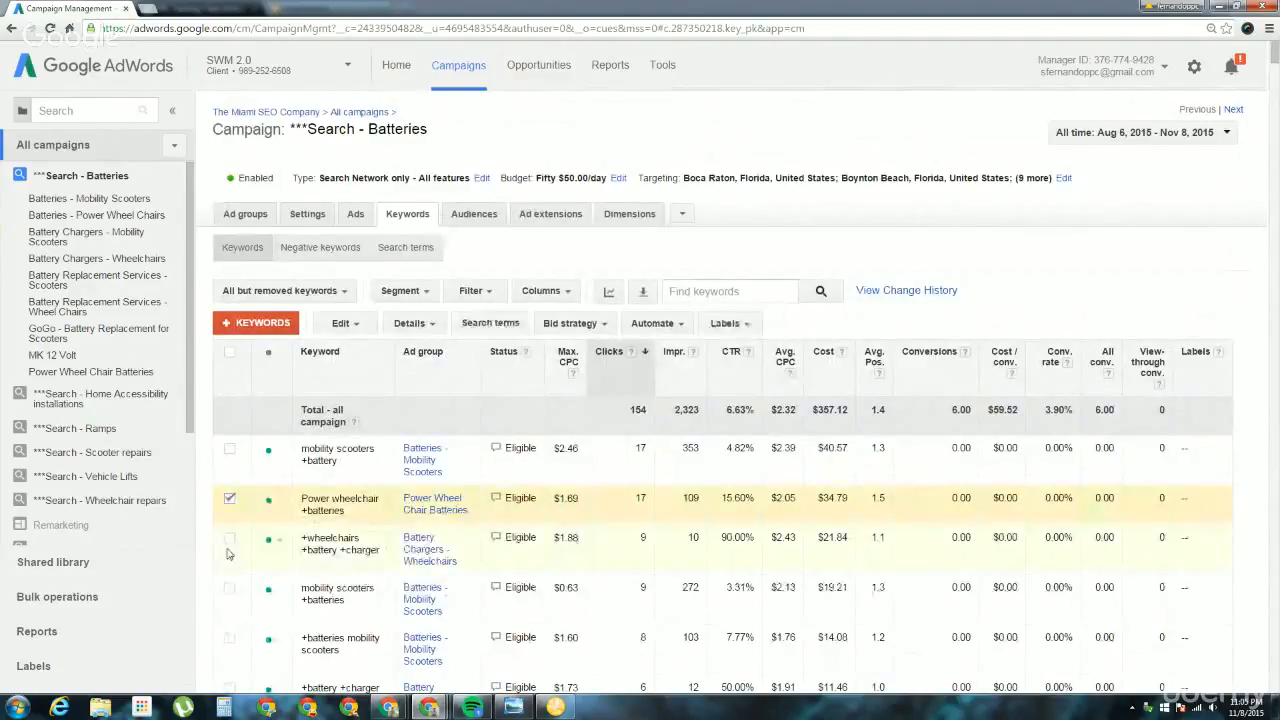
click(230, 539)
click(229, 590)
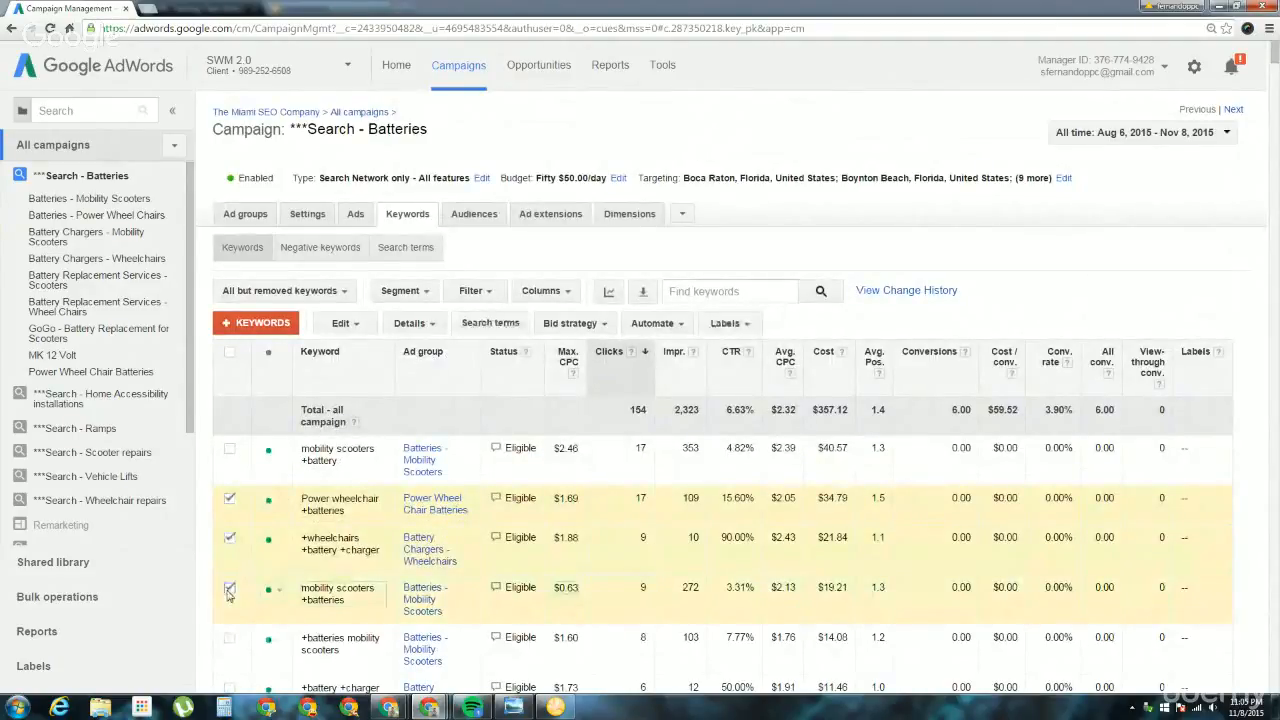
click(655, 326)
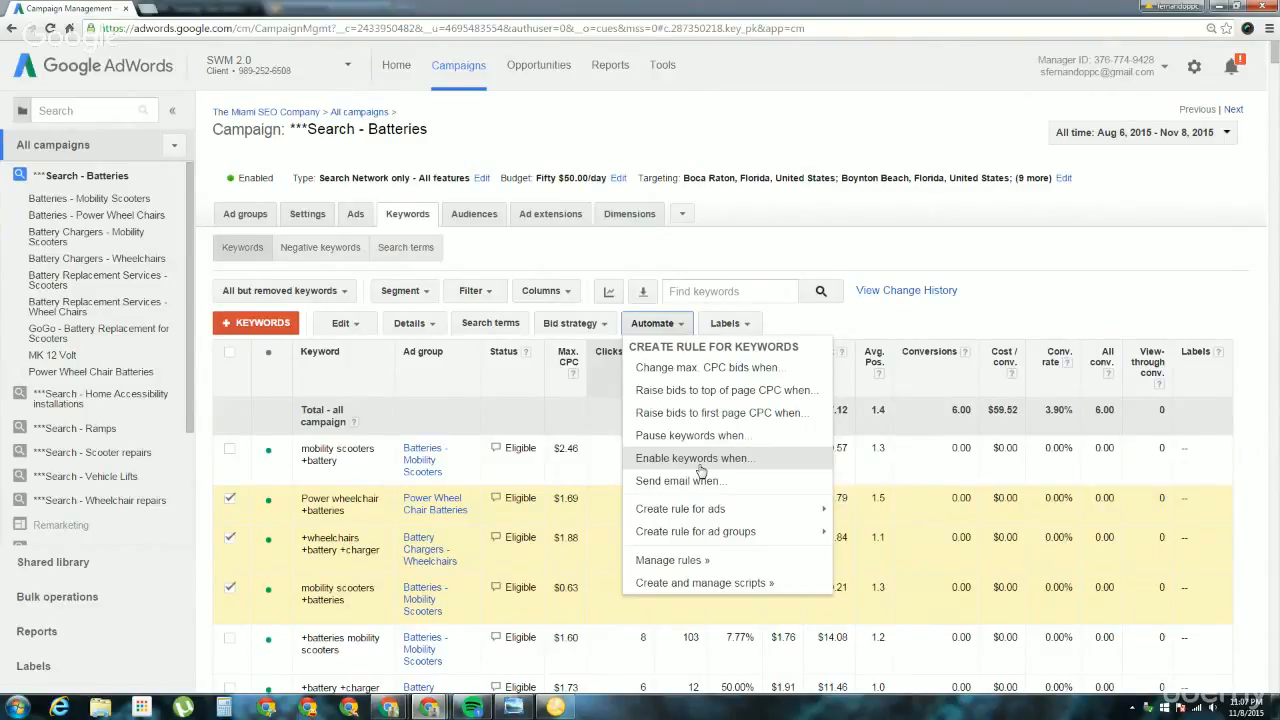
click(697, 368)
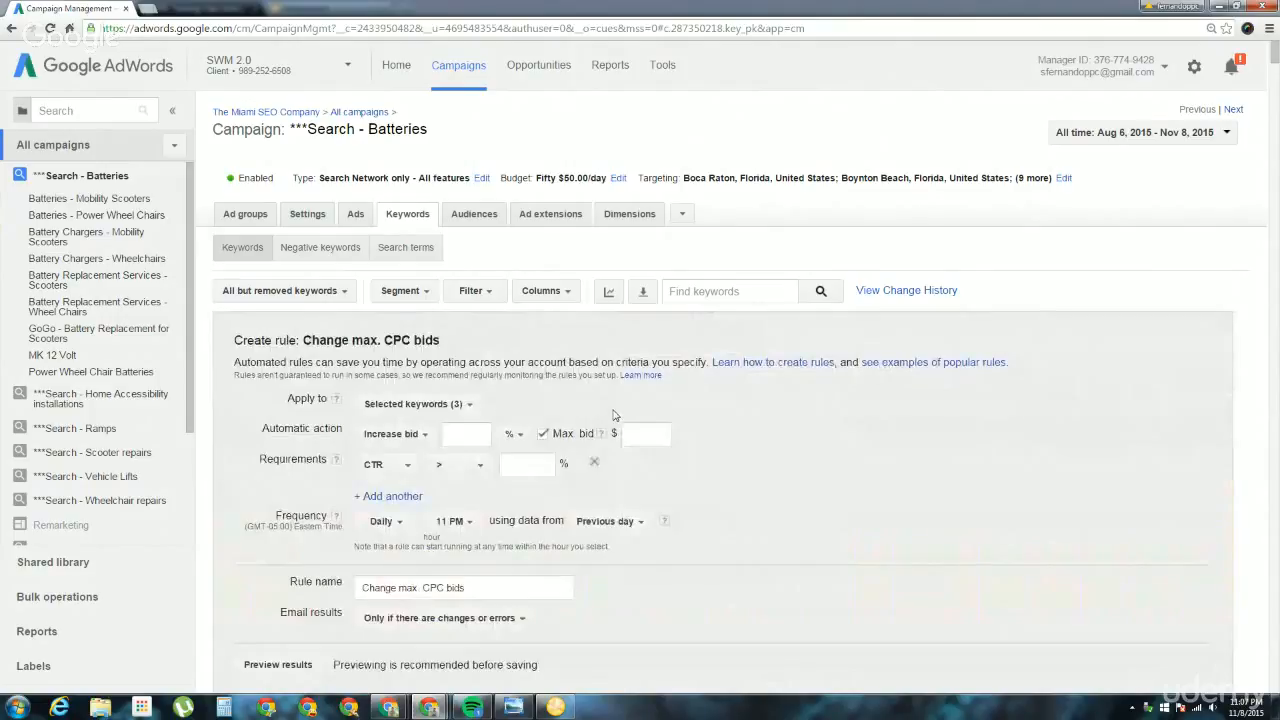
scroll(508, 387, down, 1)
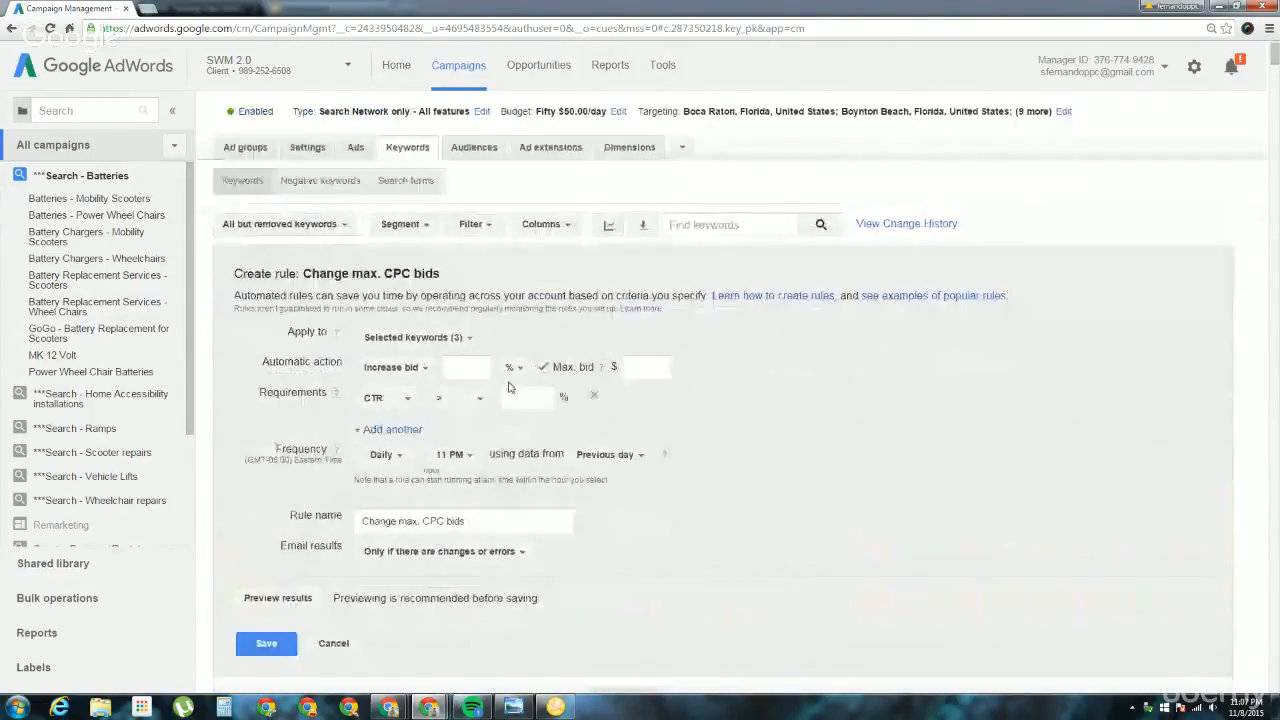
click(375, 340)
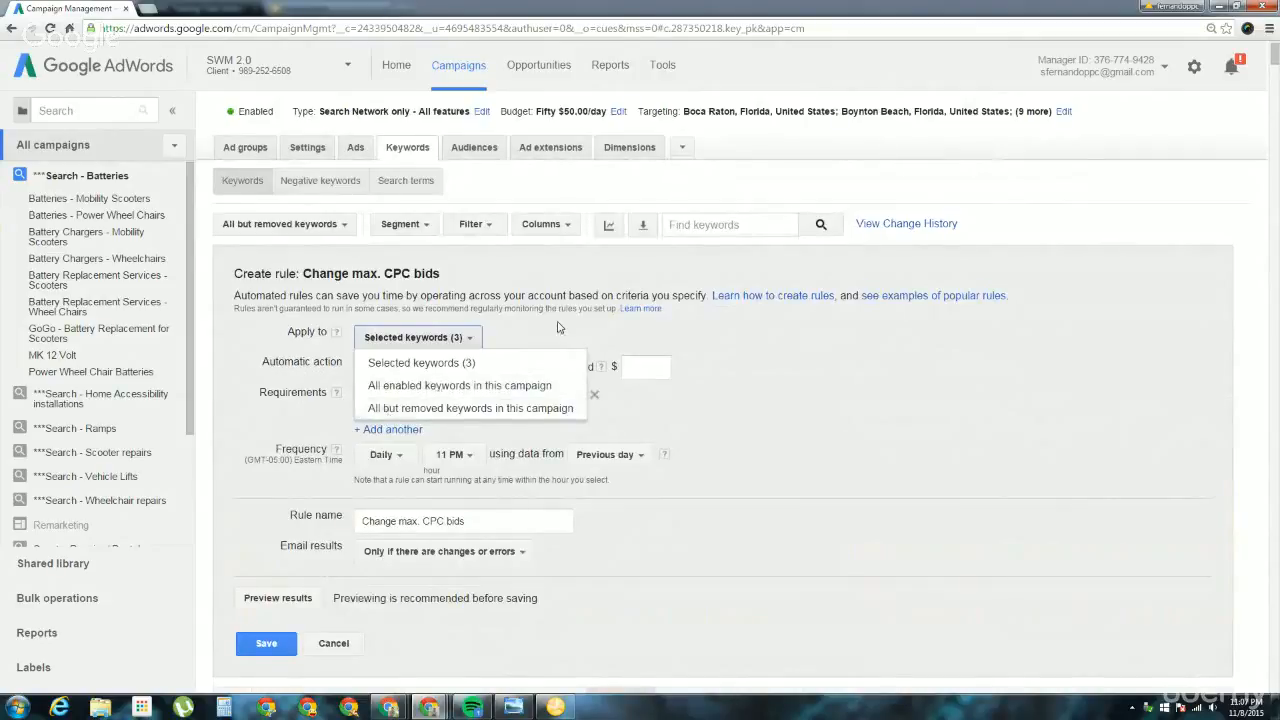
click(782, 349)
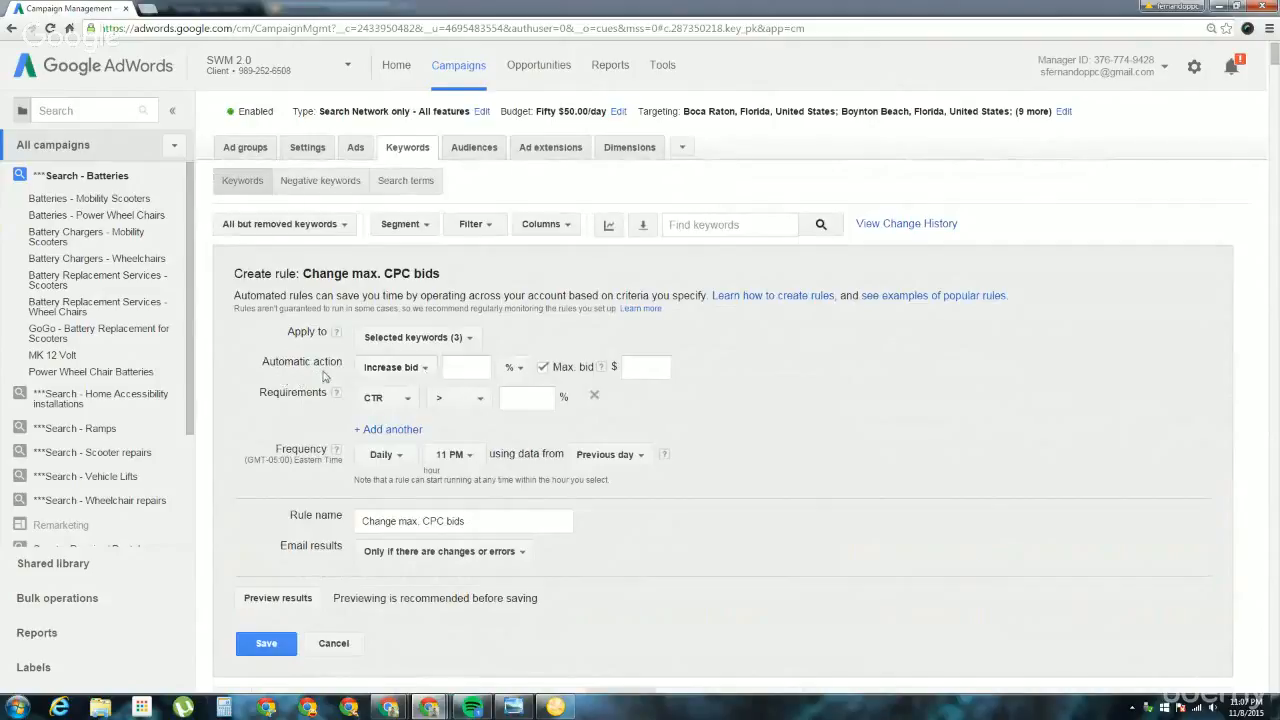
- Set the rule's automatic action to increase the bid by 5% and turn off the maximum bid limit
click(378, 370)
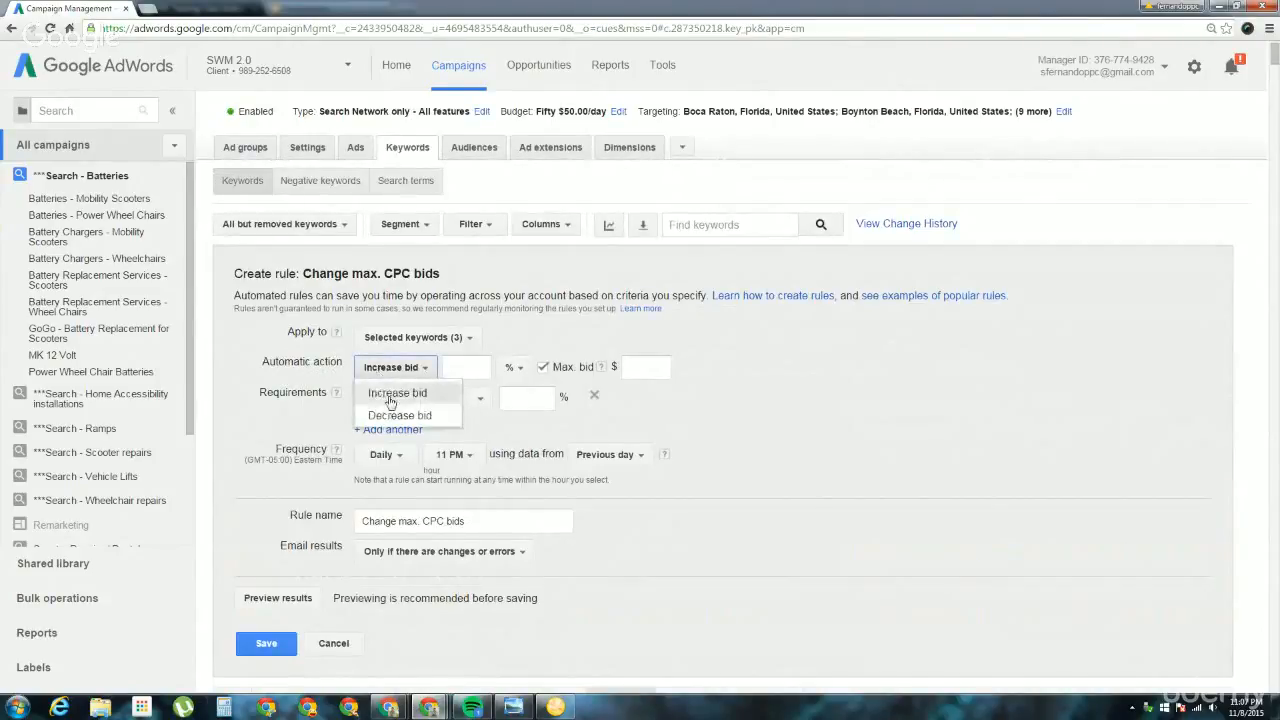
click(389, 397)
click(469, 368)
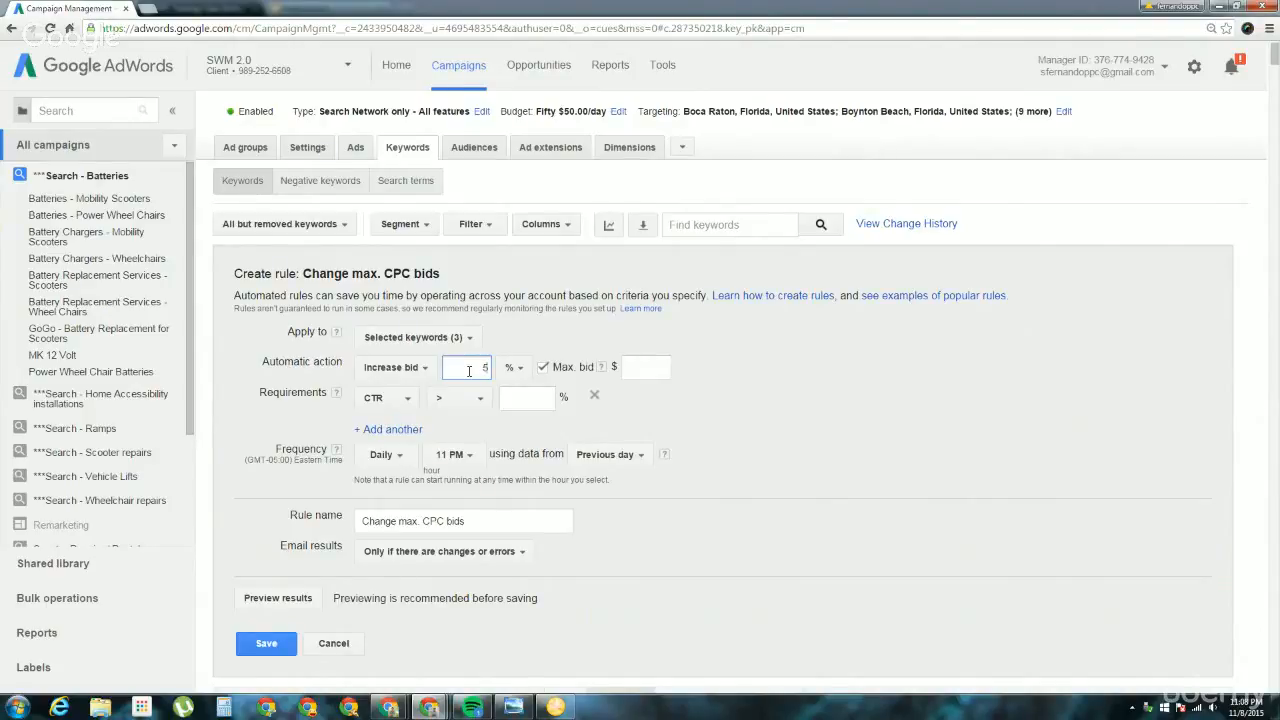
click(642, 366)
click(542, 367)
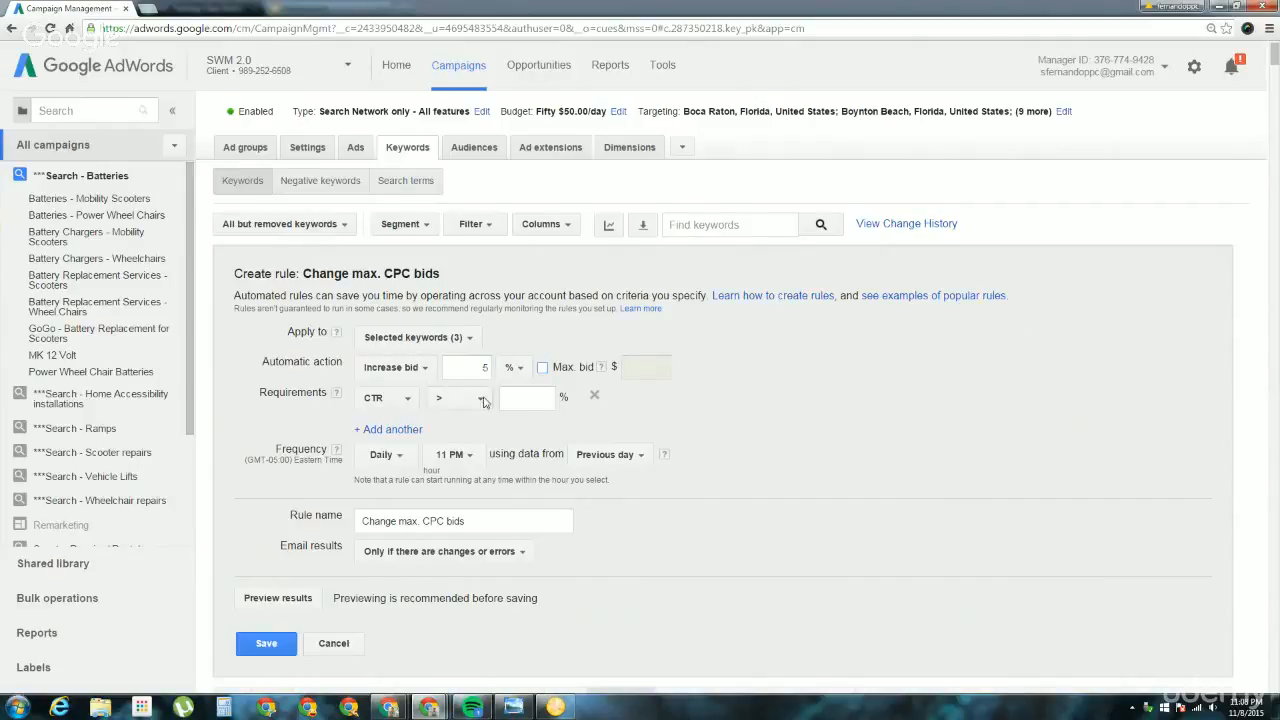
- Set the rule's requirement metric to Converted clicks
click(386, 400)
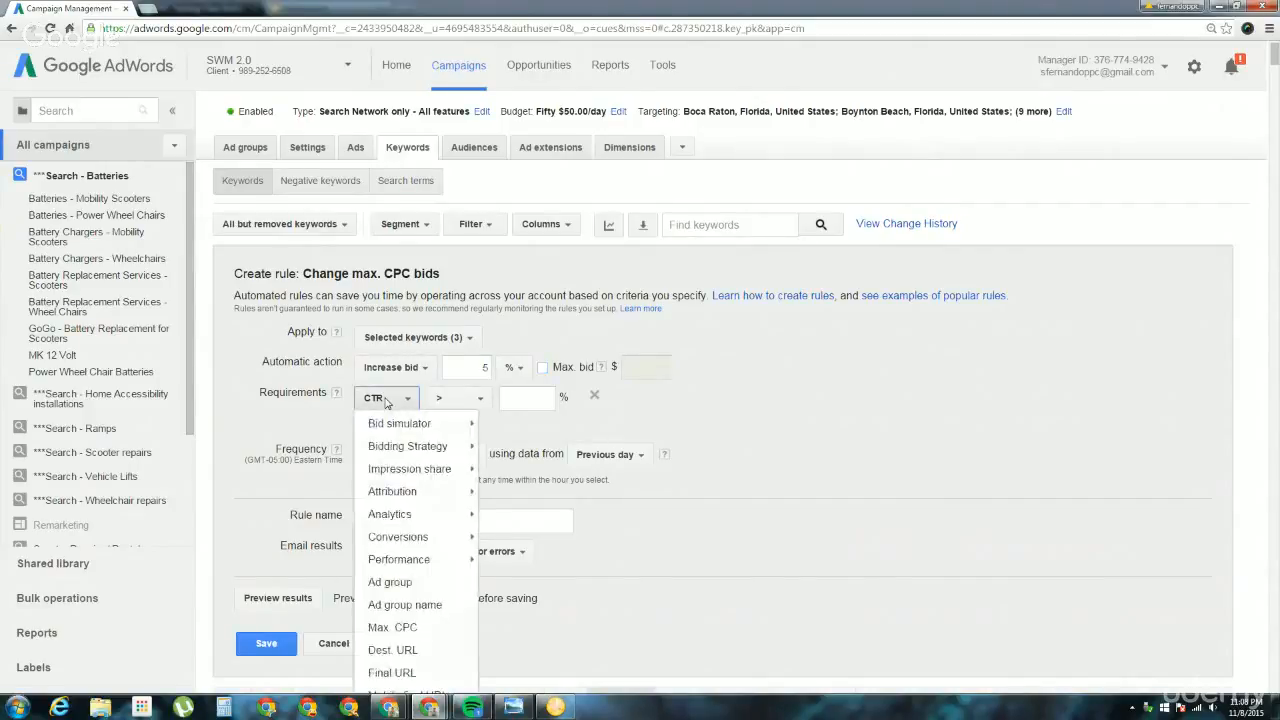
scroll(386, 402, down, 1)
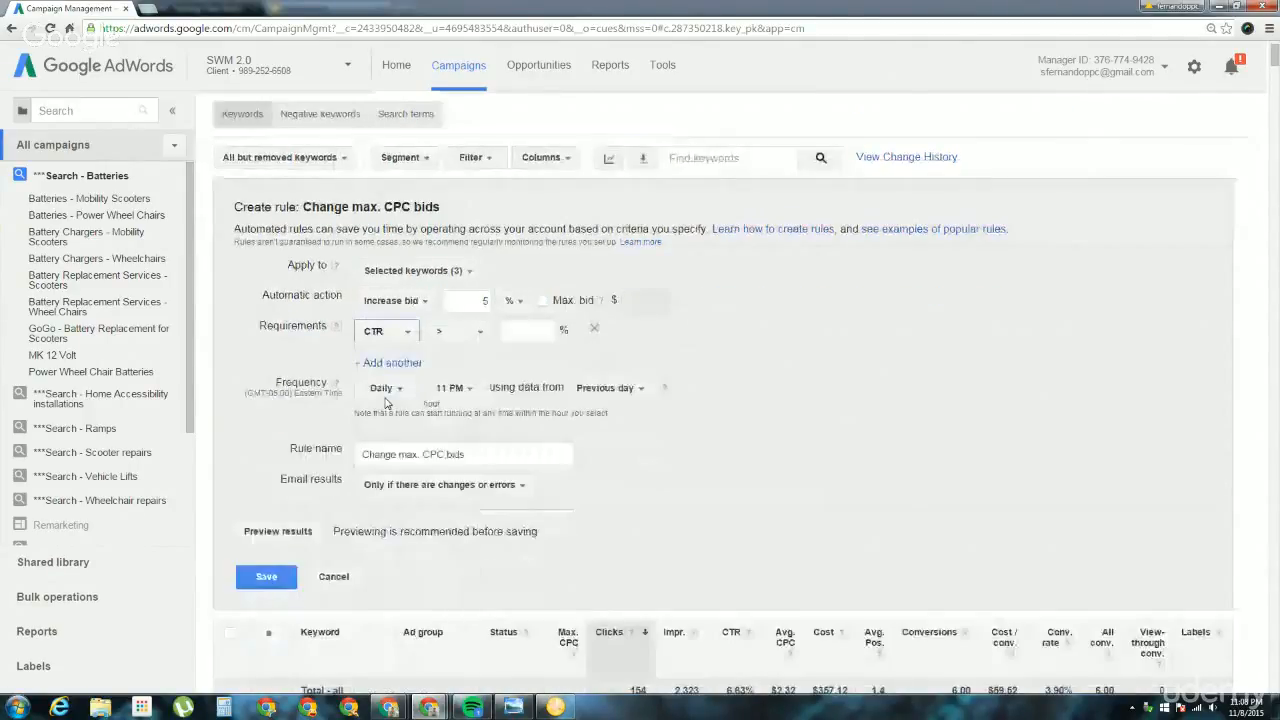
click(380, 331)
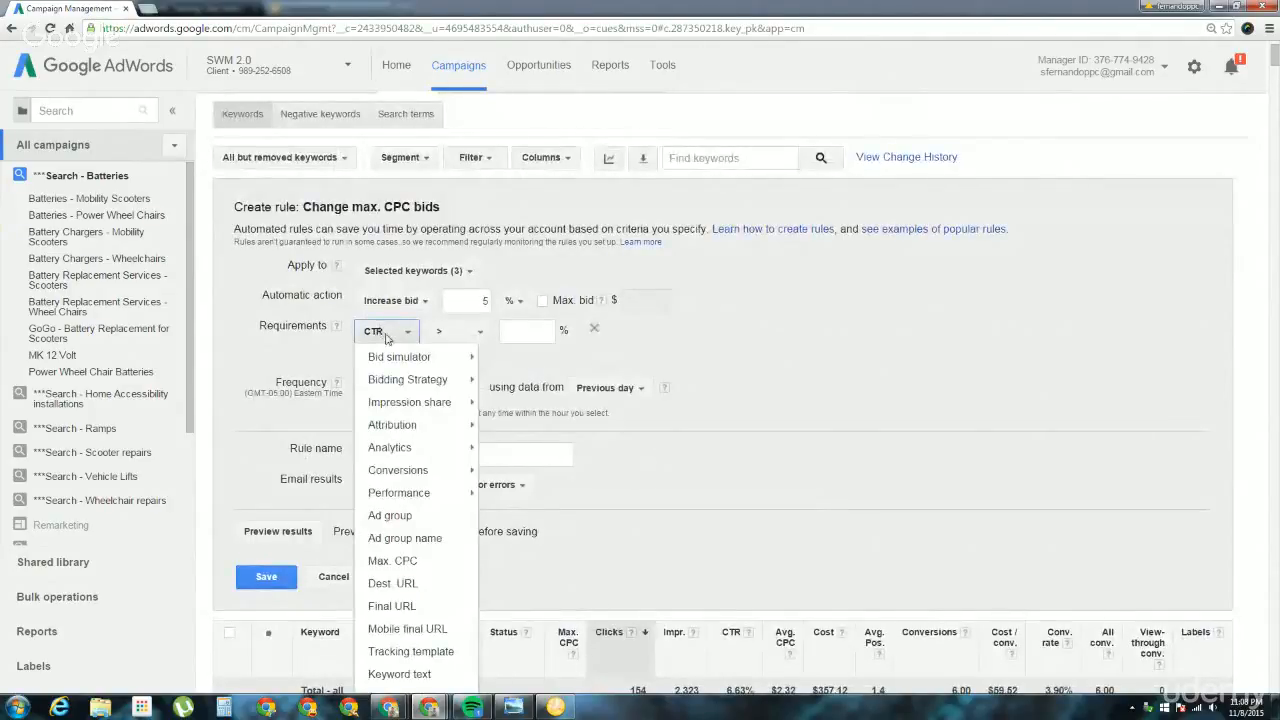
mouse_move(404, 360)
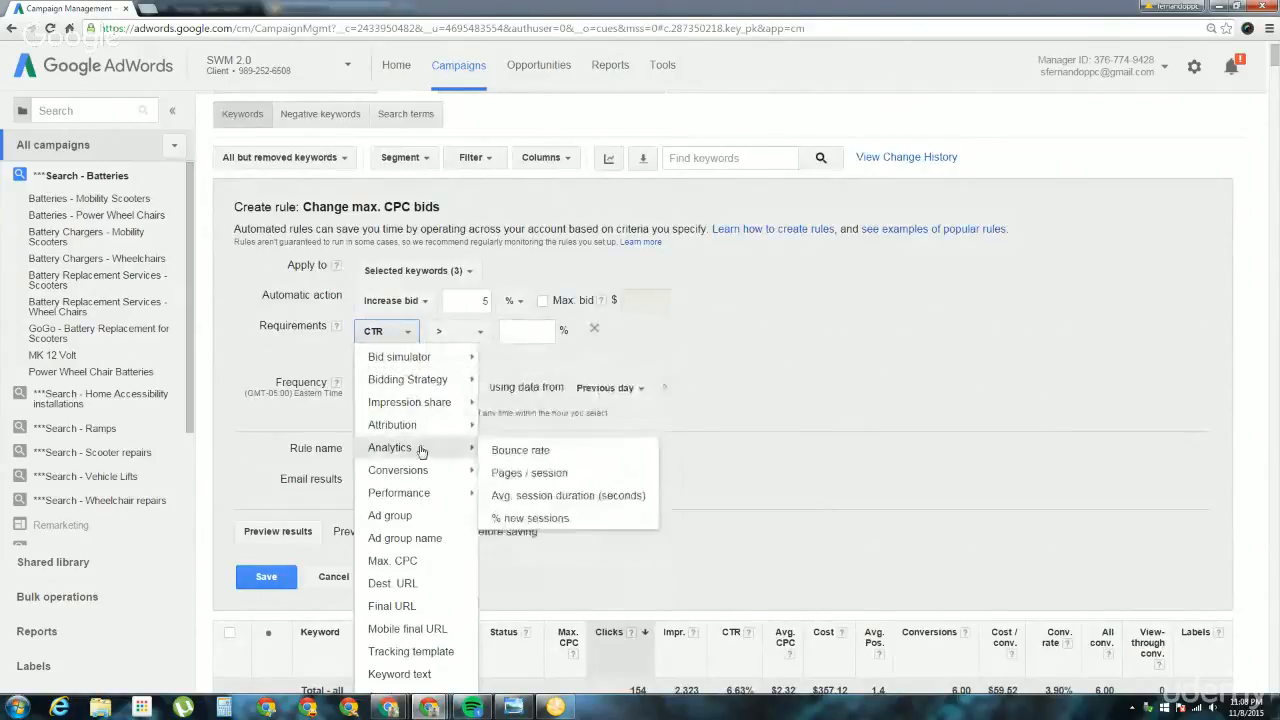
mouse_move(422, 470)
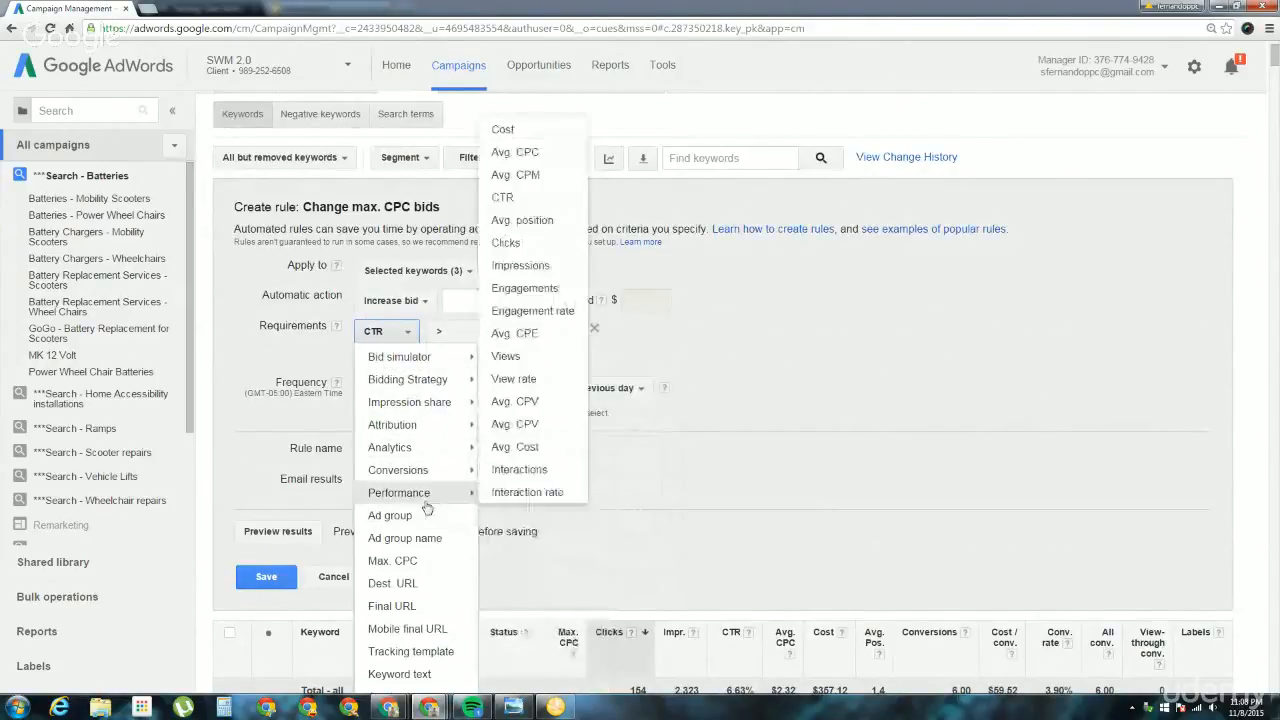
mouse_move(425, 495)
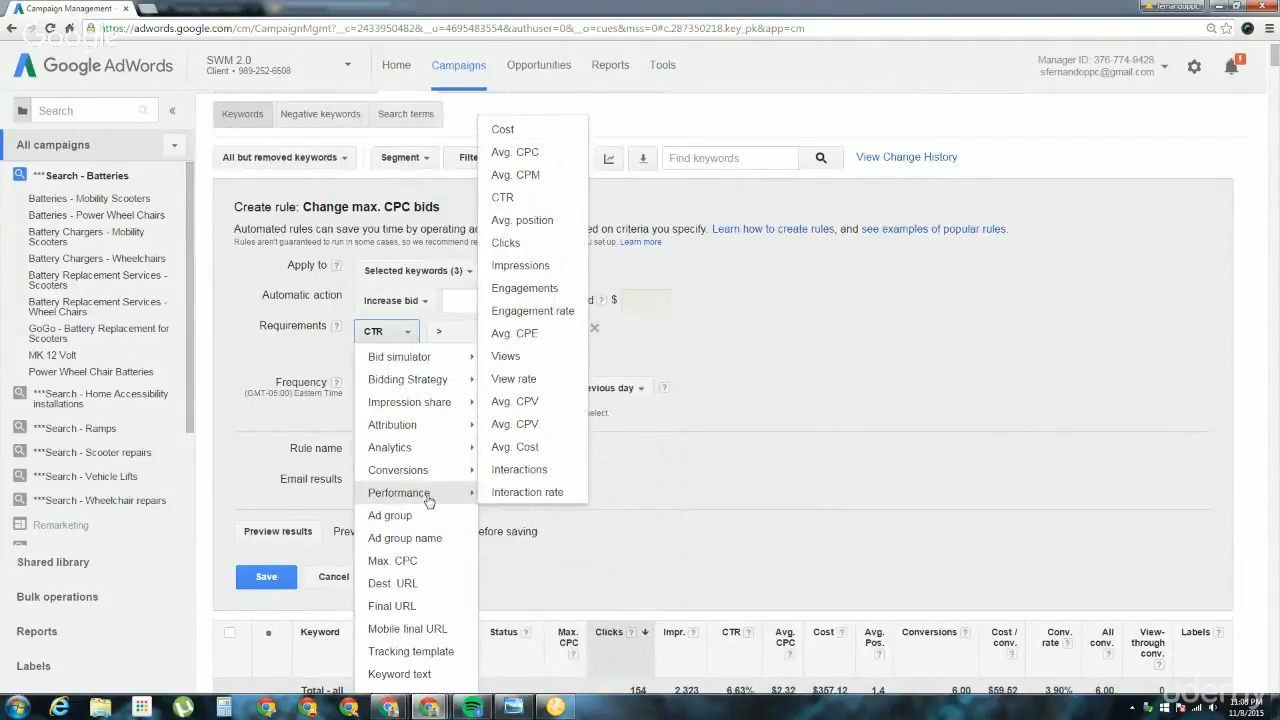
mouse_move(430, 428)
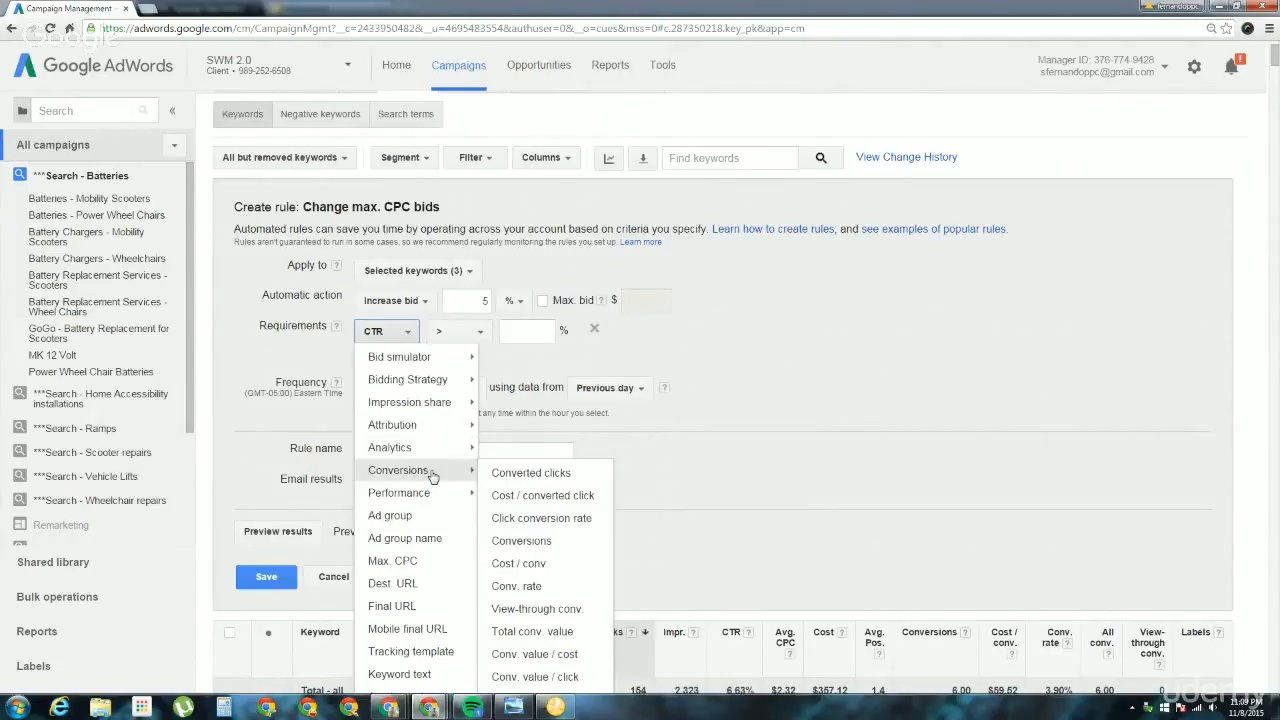
click(515, 477)
click(583, 330)
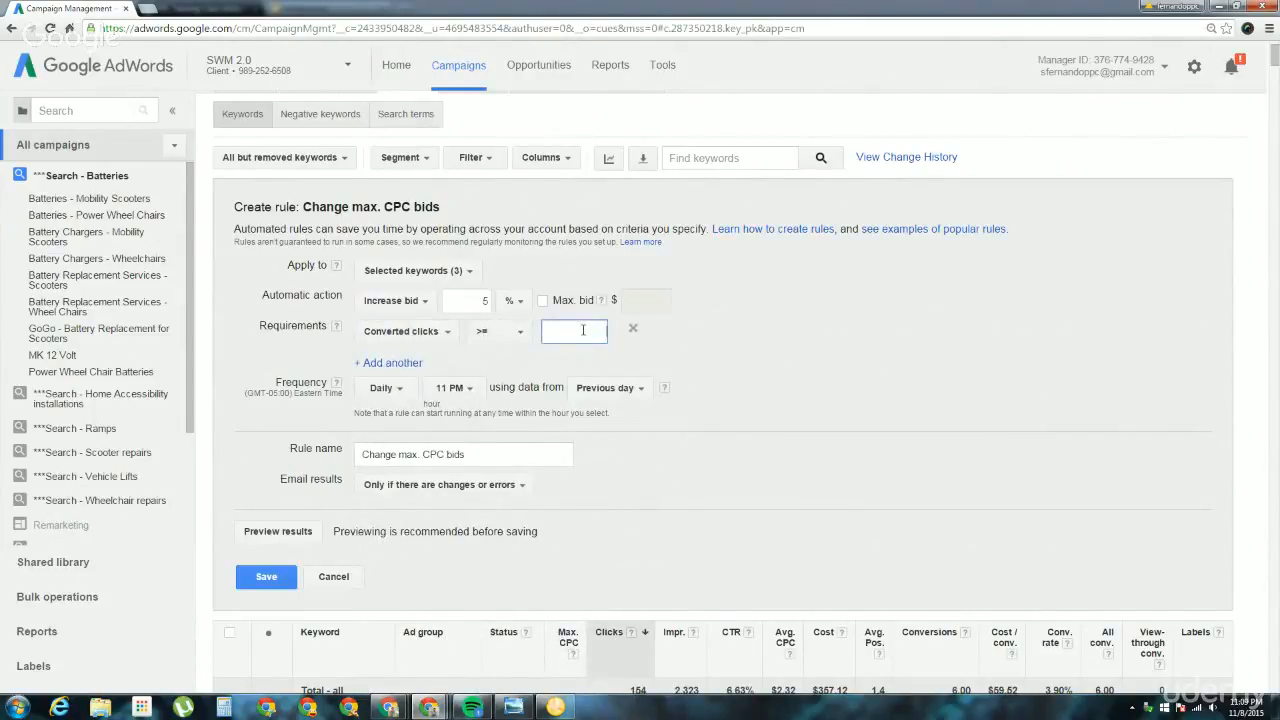
- Set the rule's requirement to an average position worse than 3
click(427, 336)
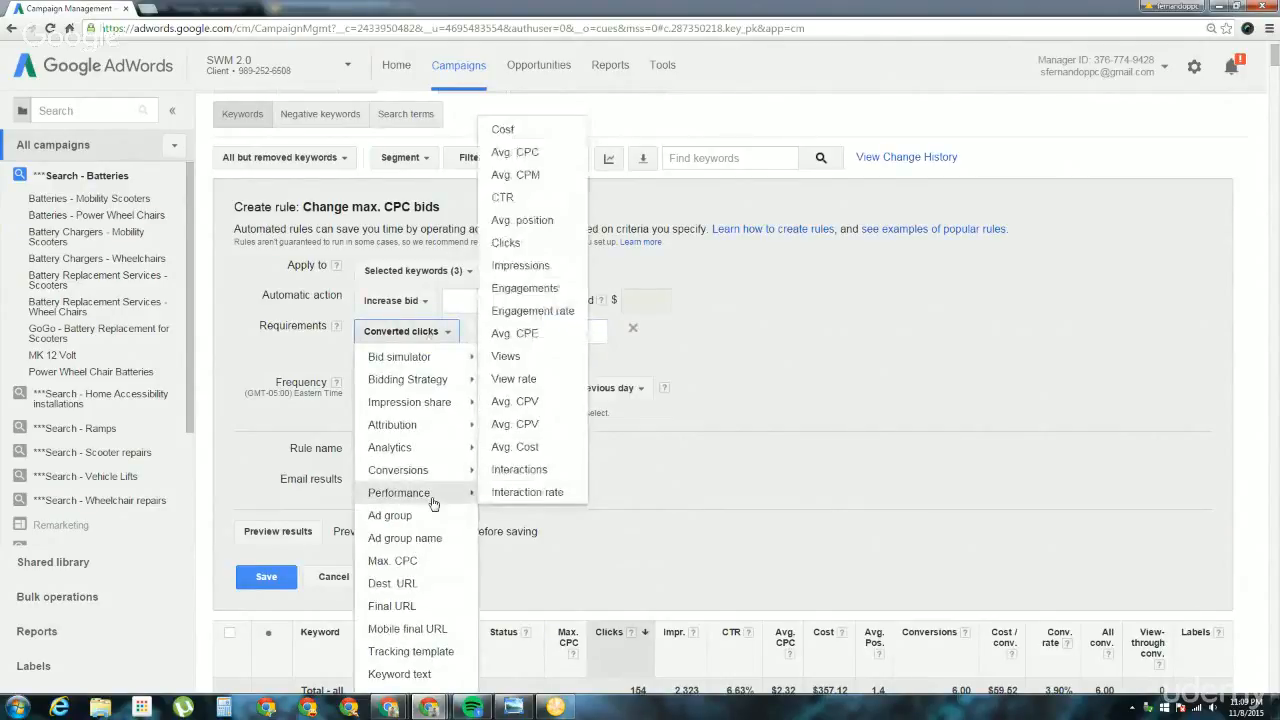
scroll(433, 503, down, 1)
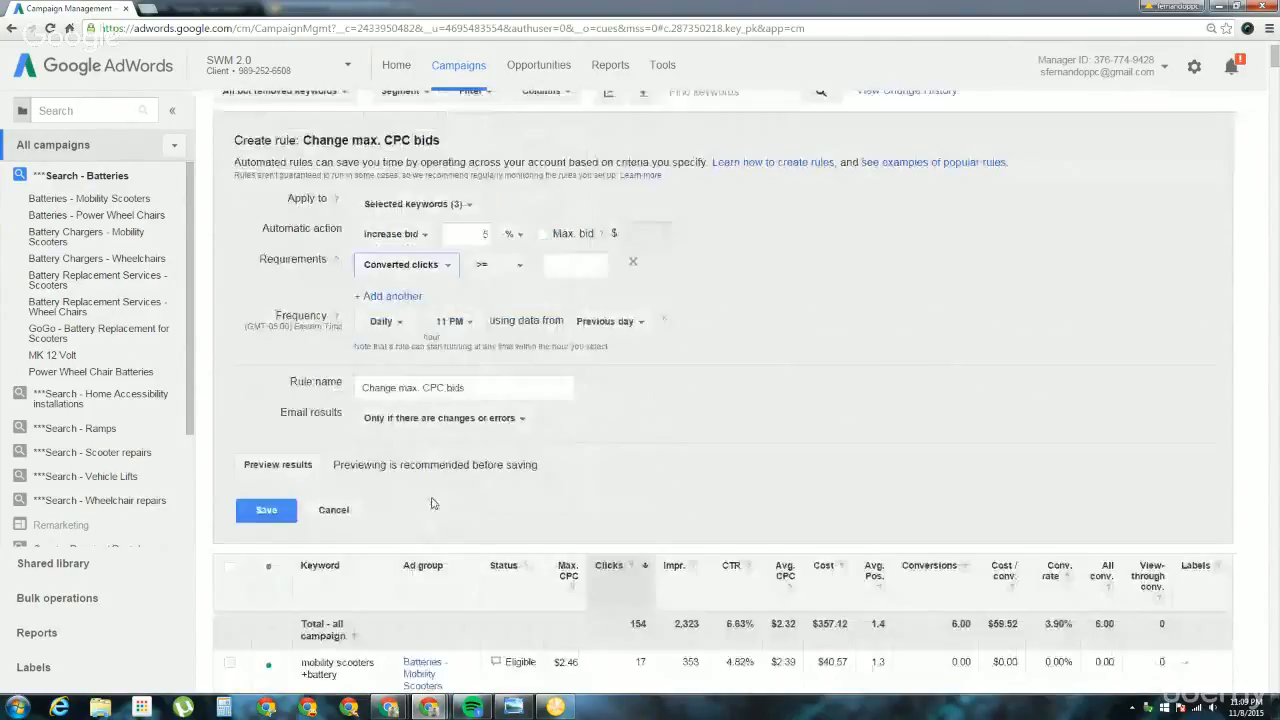
click(405, 266)
mouse_move(420, 405)
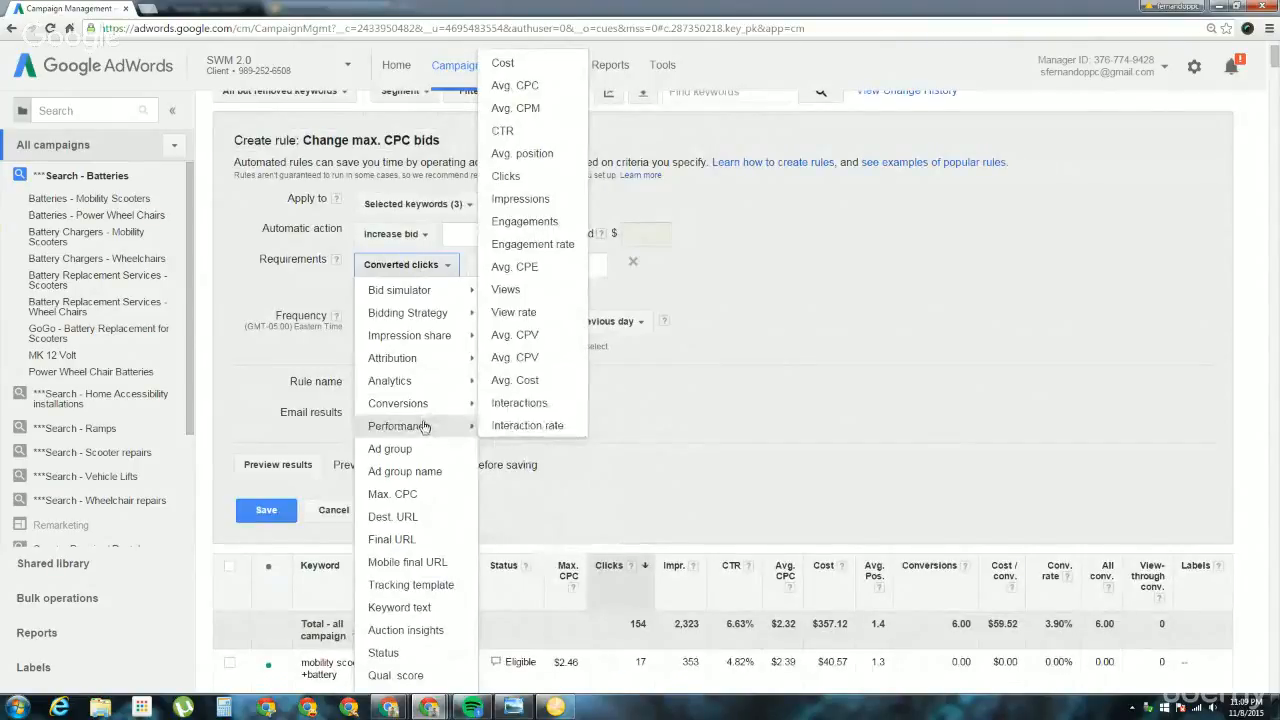
scroll(423, 428, down, 1)
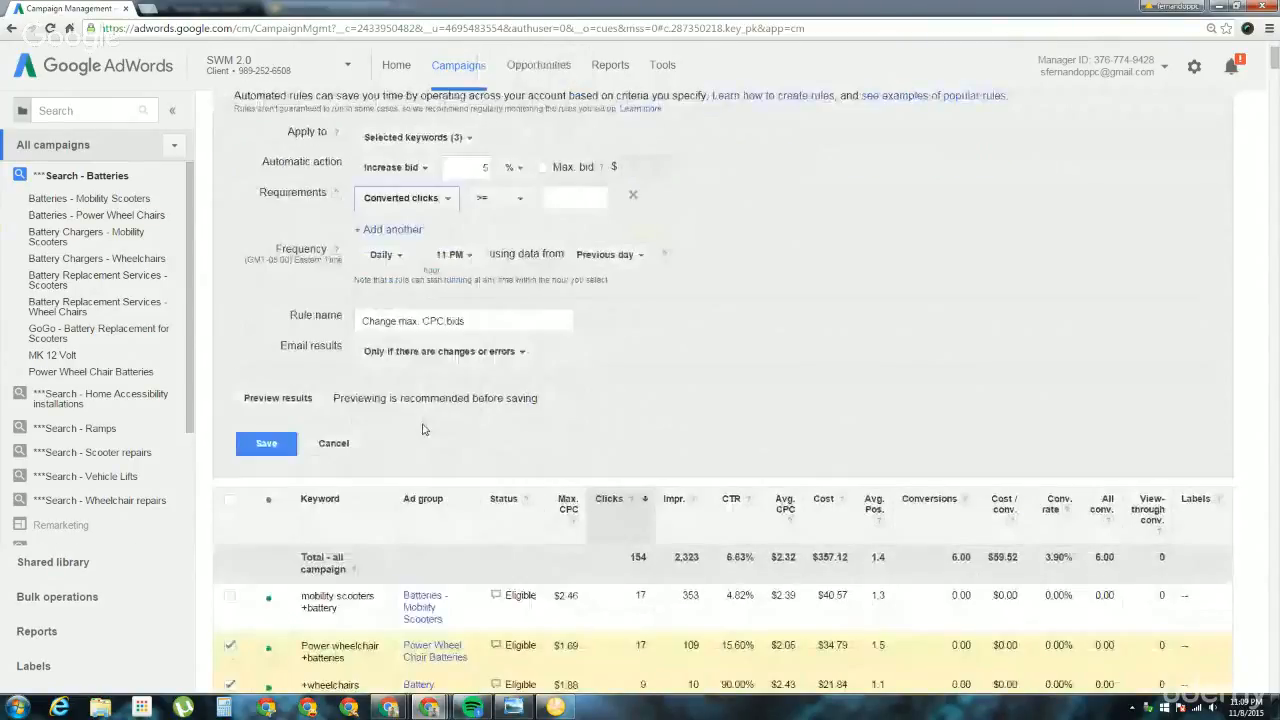
click(405, 198)
mouse_move(452, 328)
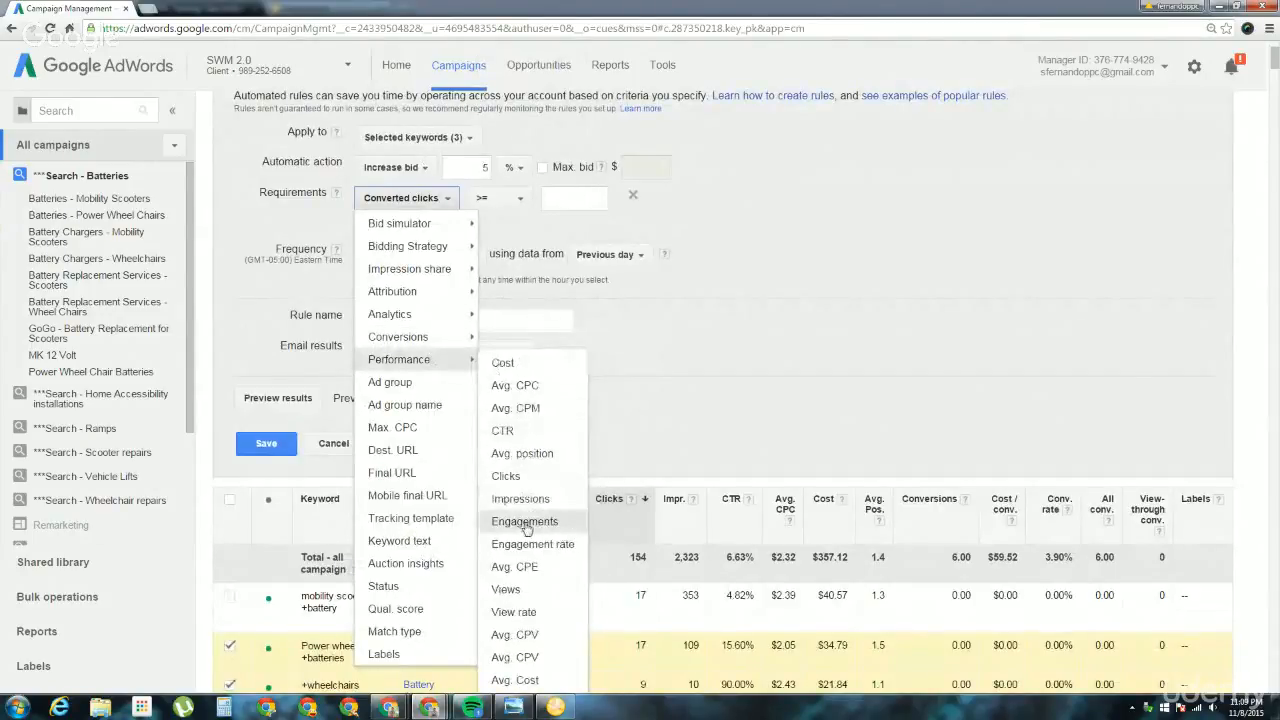
click(533, 455)
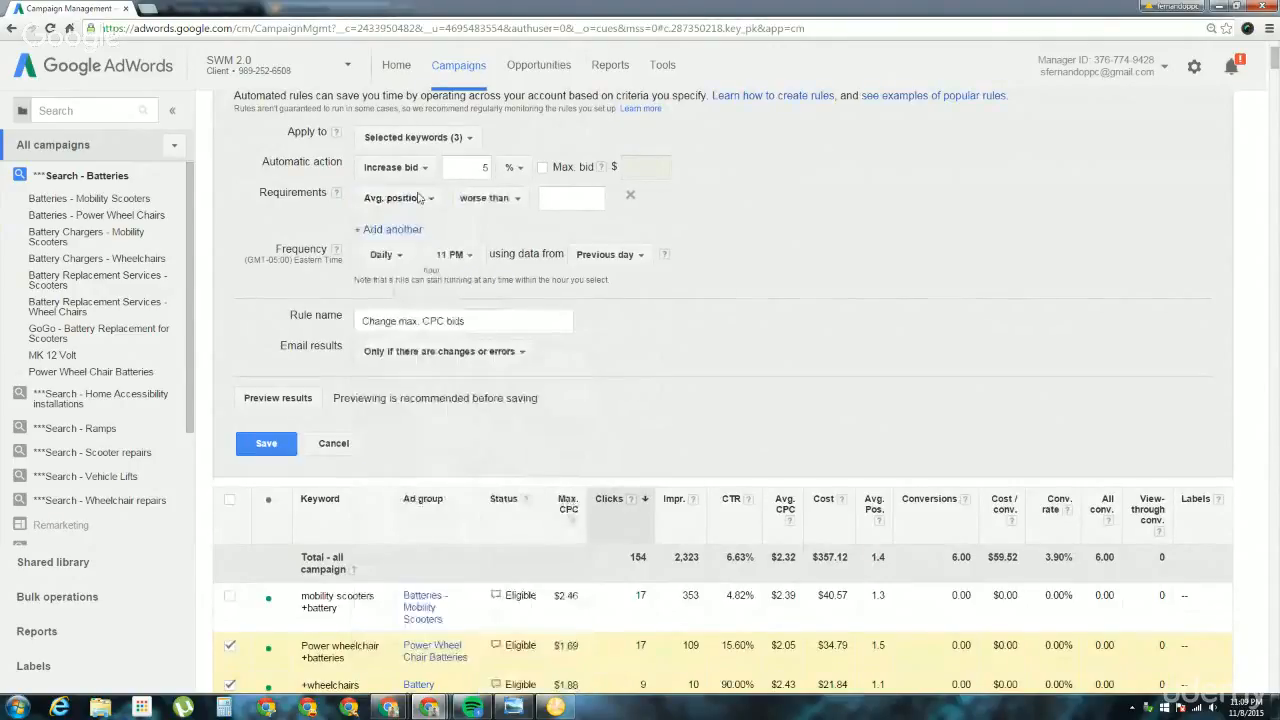
click(484, 198)
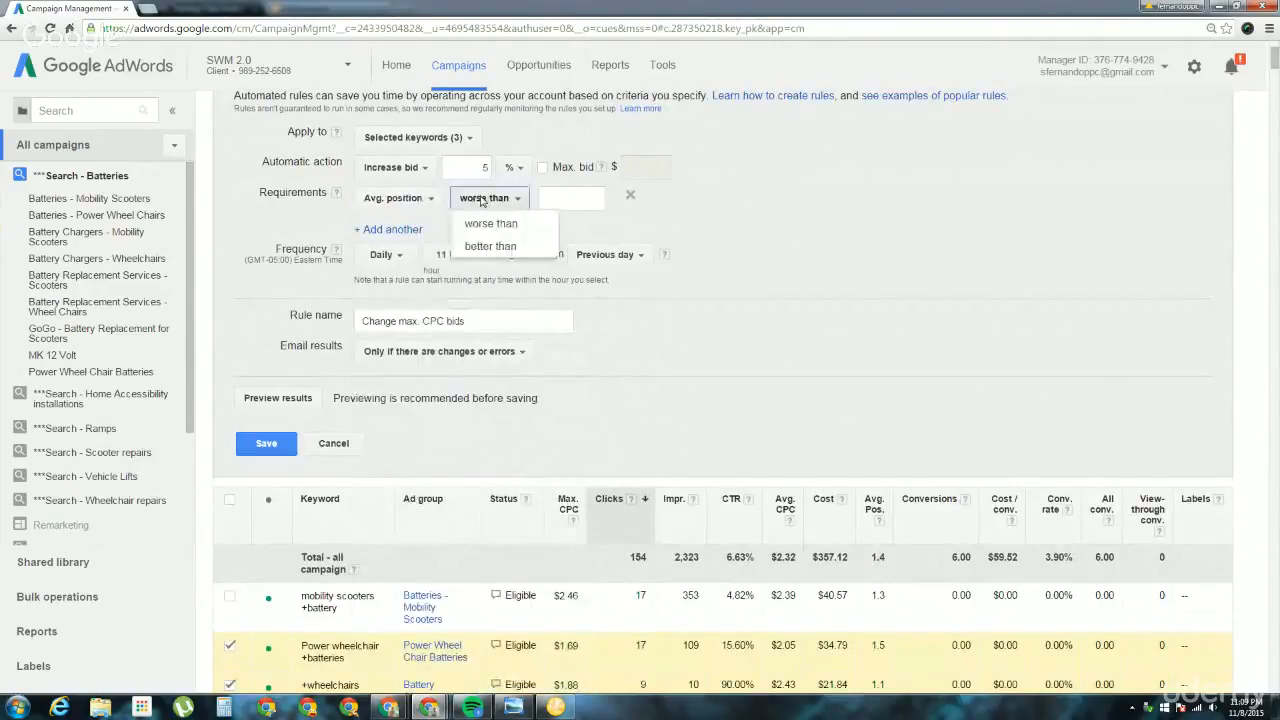
click(480, 220)
click(567, 199)
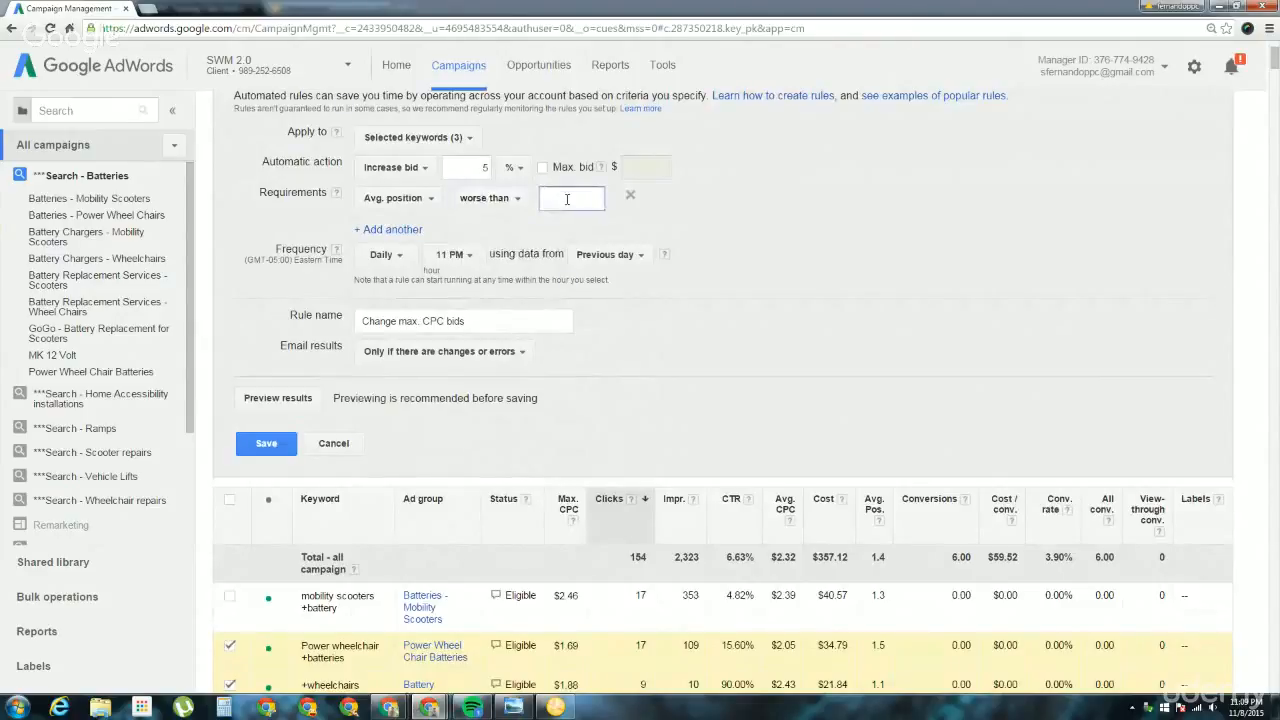
text(3)
- Keep the rule's frequency at Daily and set its run time to 8 AM
click(409, 258)
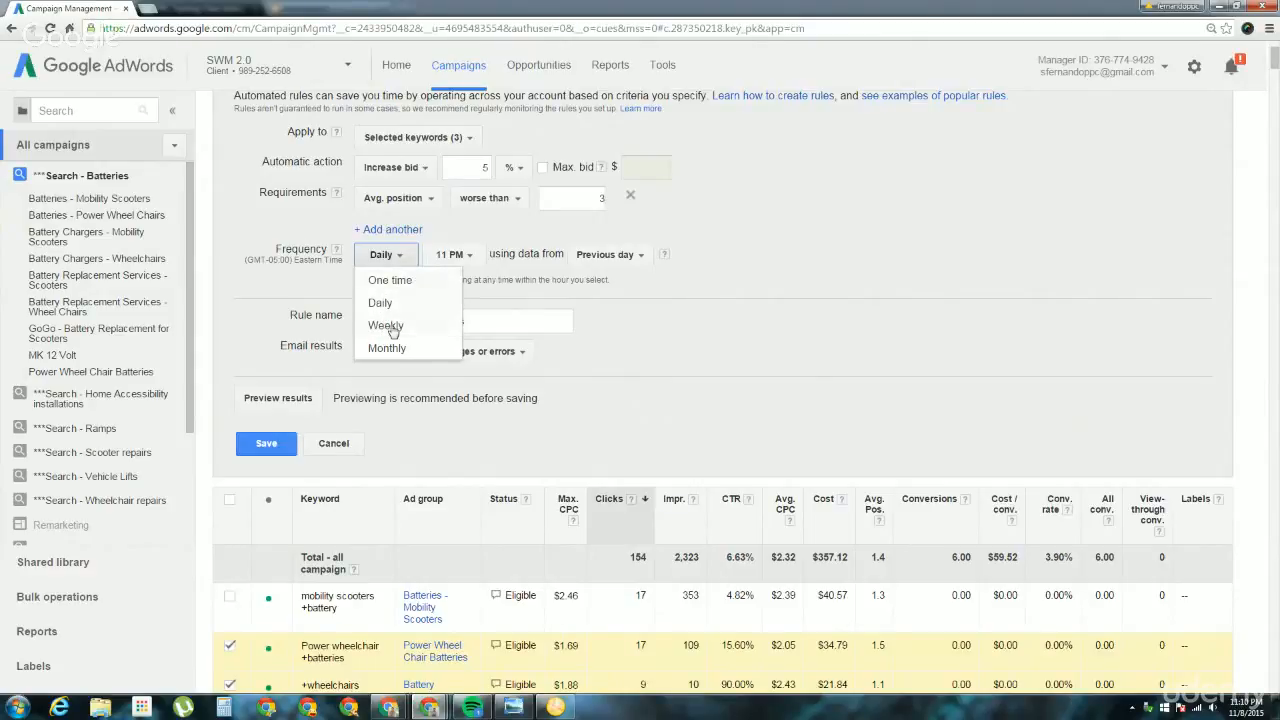
click(447, 257)
click(447, 260)
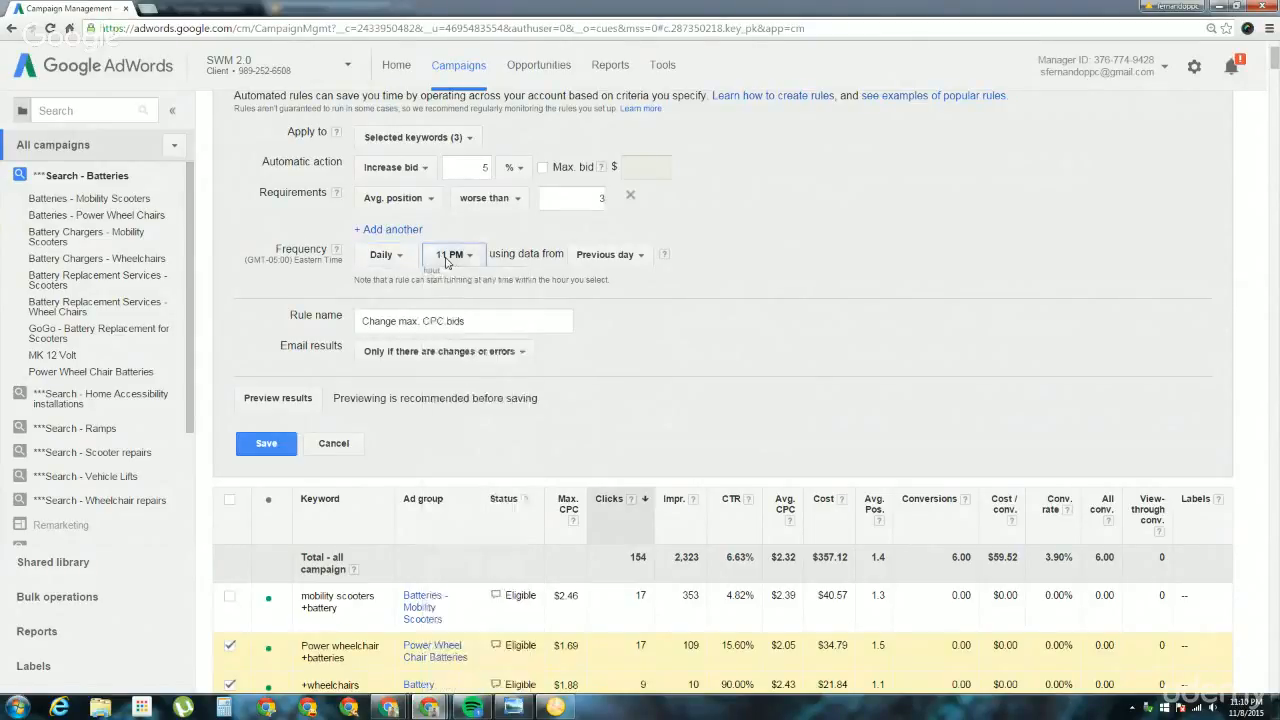
click(447, 258)
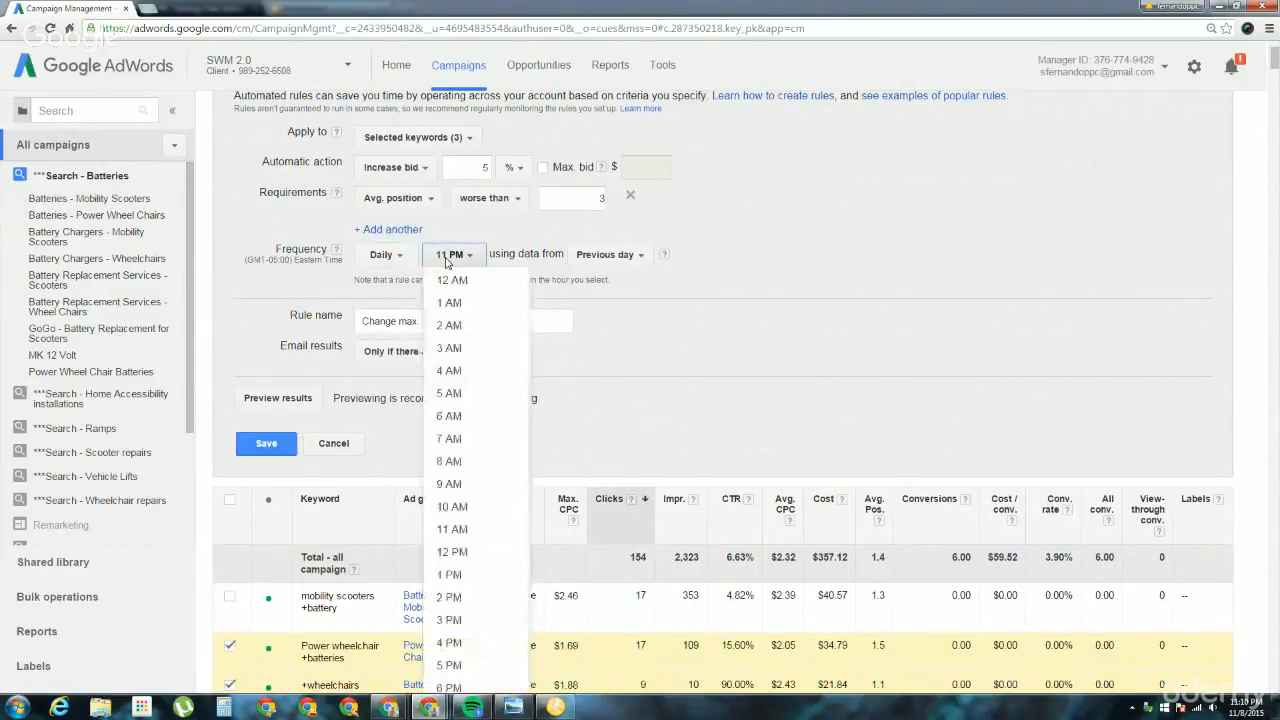
click(466, 470)
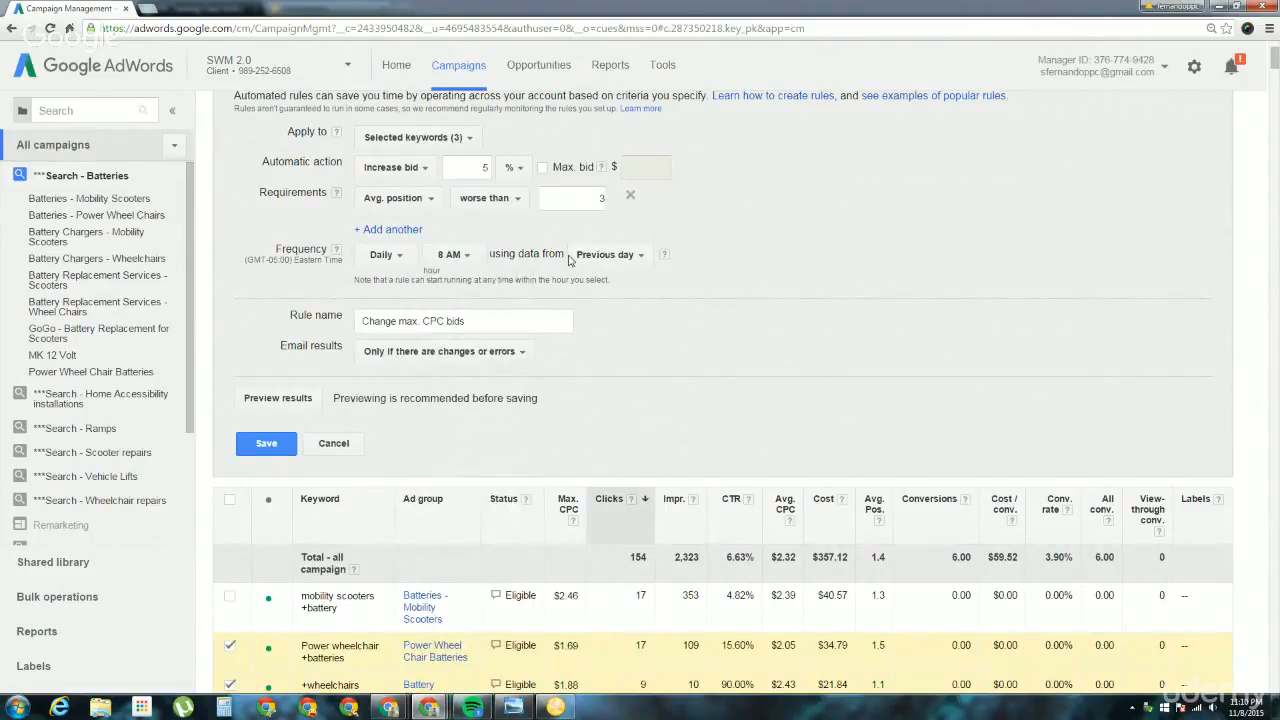
- Name the rule "Change max. CPC bids when pos. <= 3" and save it without previewing
click(480, 318)
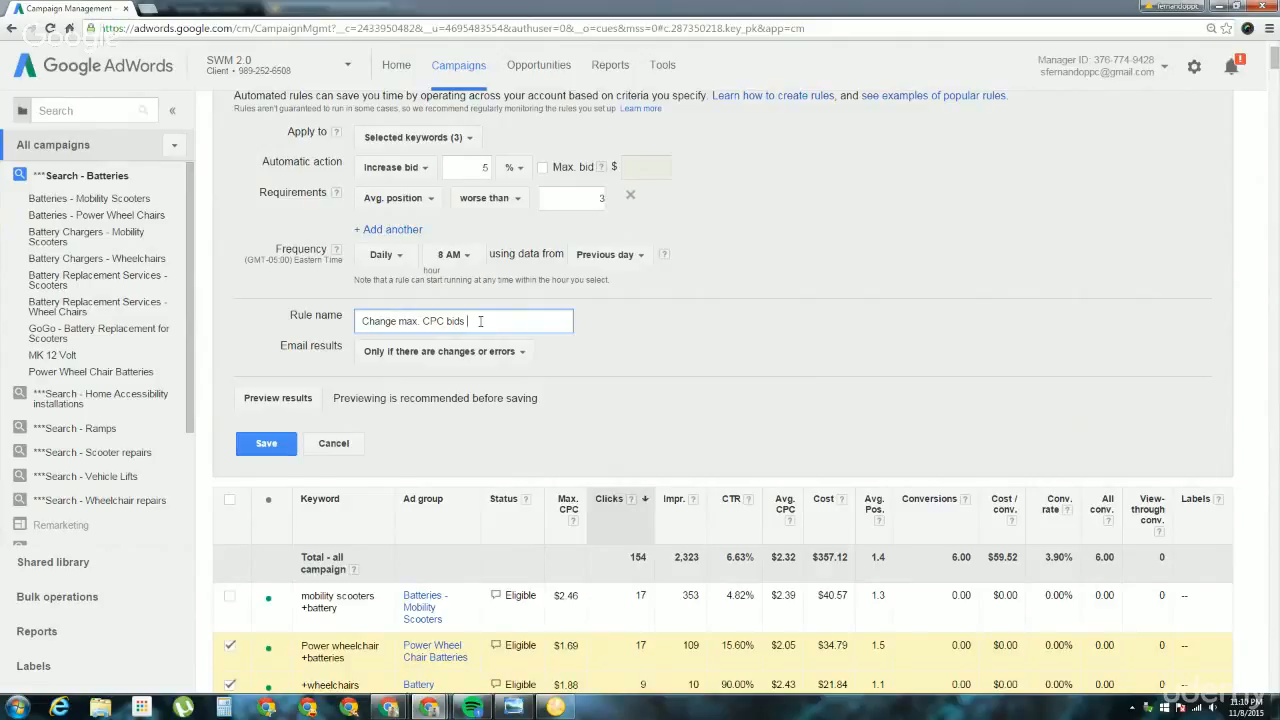
text(when pos. <3)
click(522, 322)
text(=)
click(283, 450)
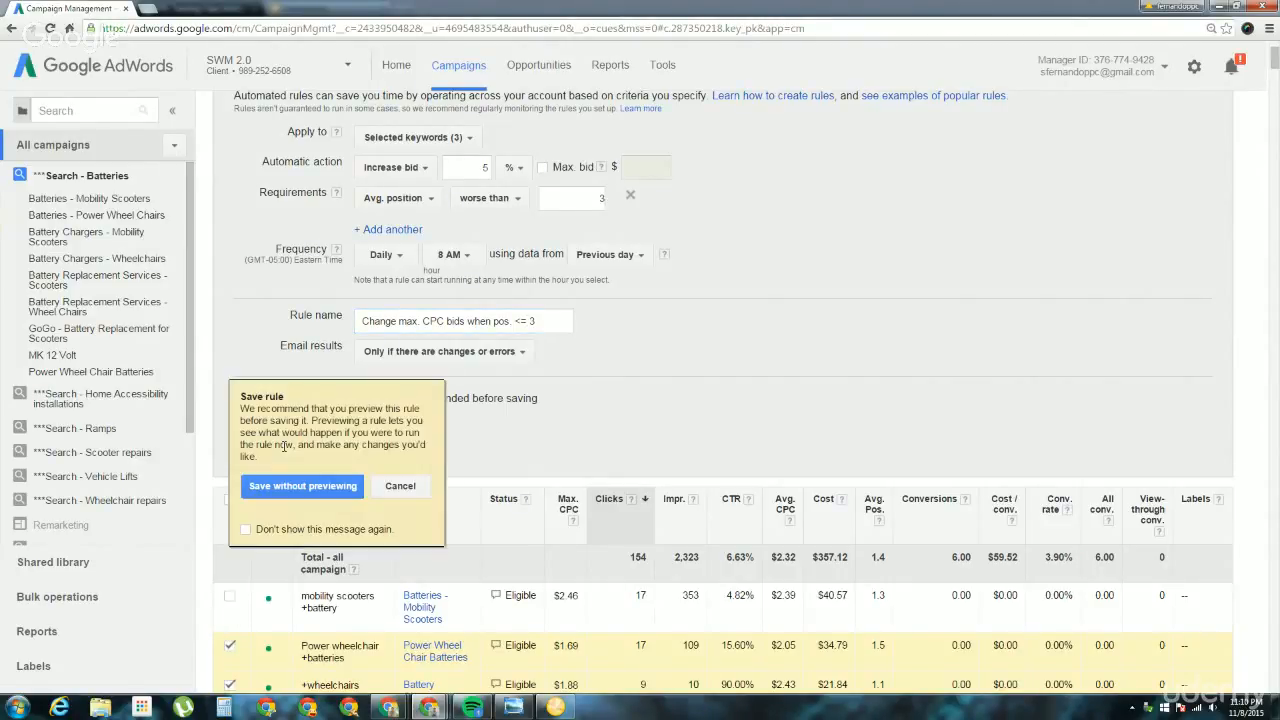
click(289, 486)
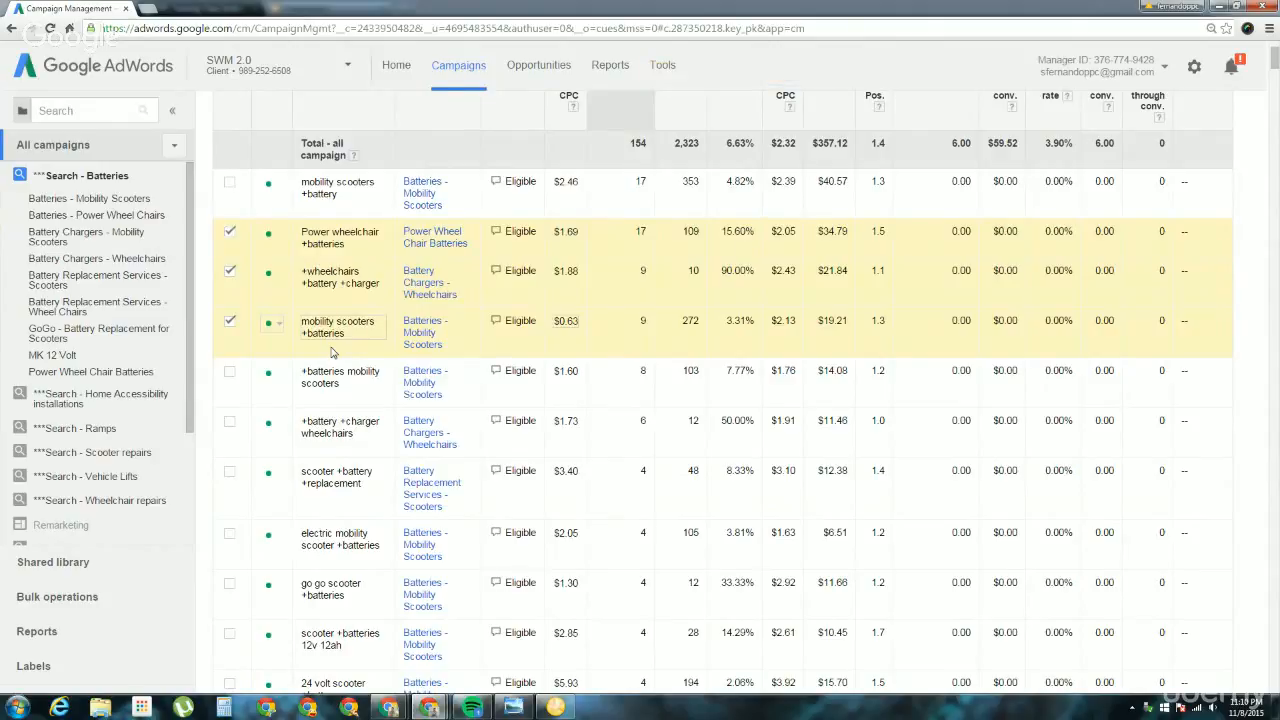
- Start another max. CPC bid rule for the selected keywords that decreases the bid by 1% with the minimum bid limit turned off
scroll(345, 322, up, 1)
scroll(347, 322, up, 1)
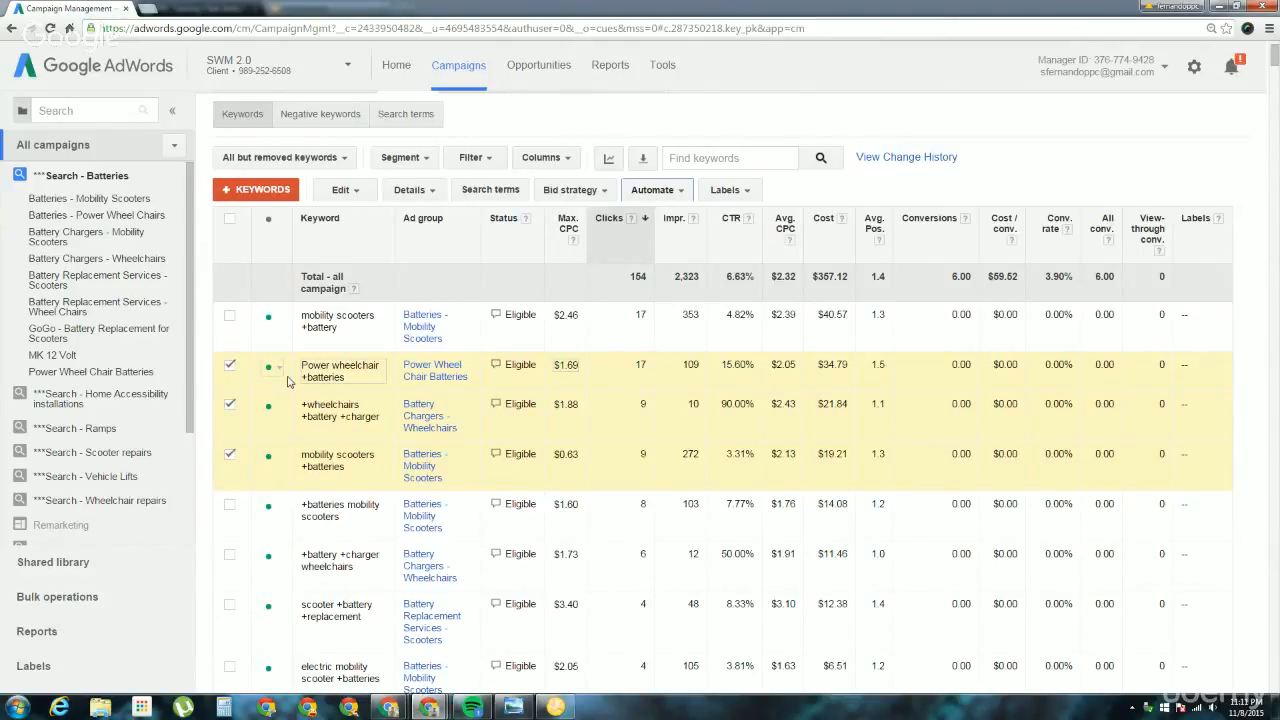
click(652, 190)
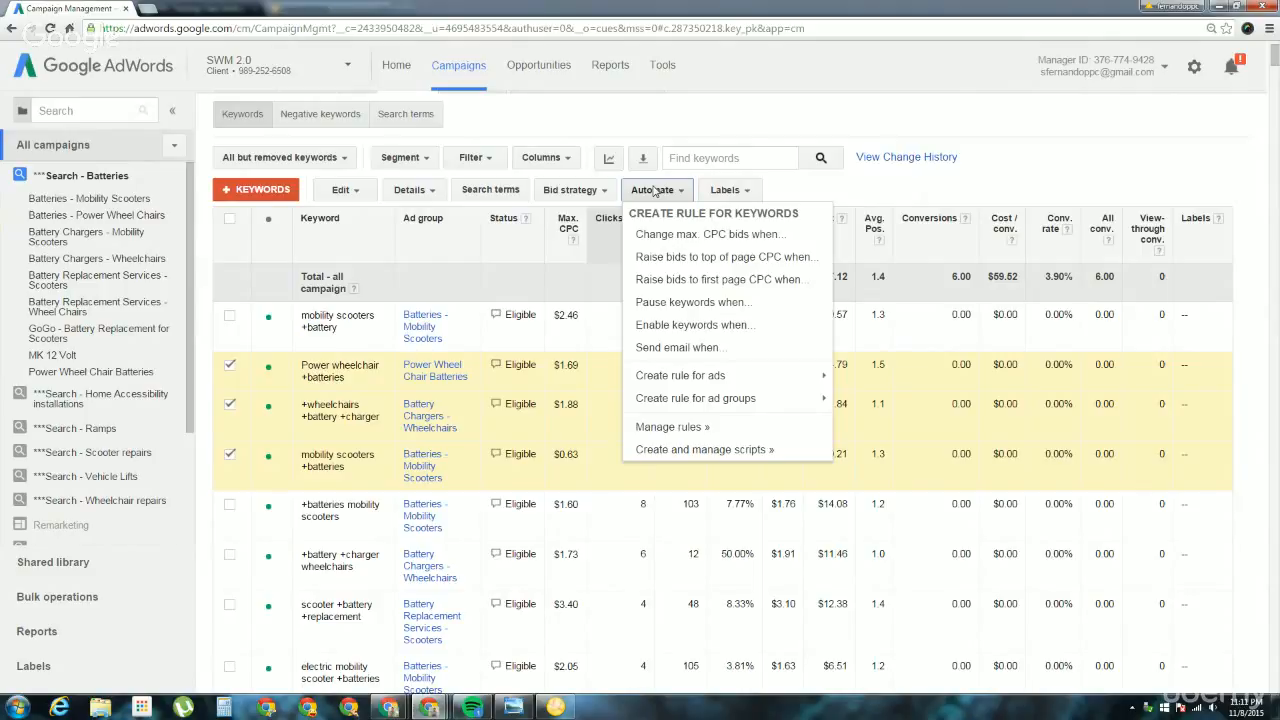
click(690, 234)
click(413, 302)
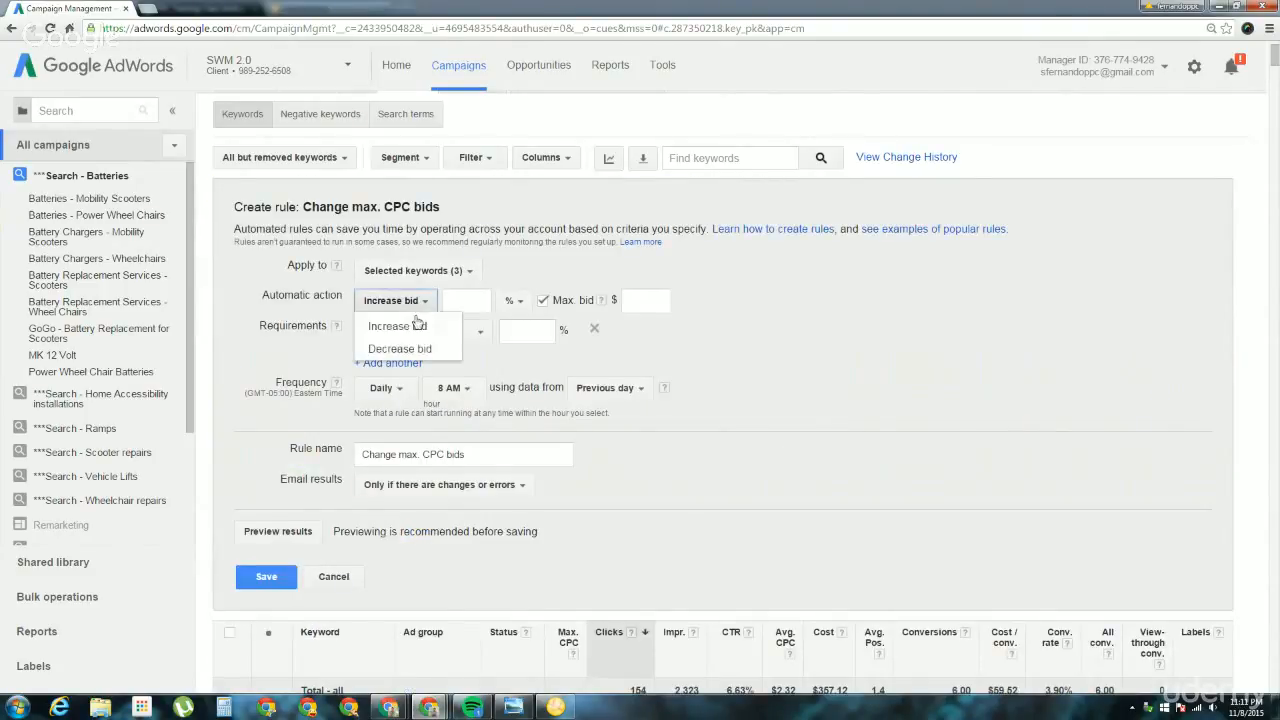
click(416, 346)
click(480, 304)
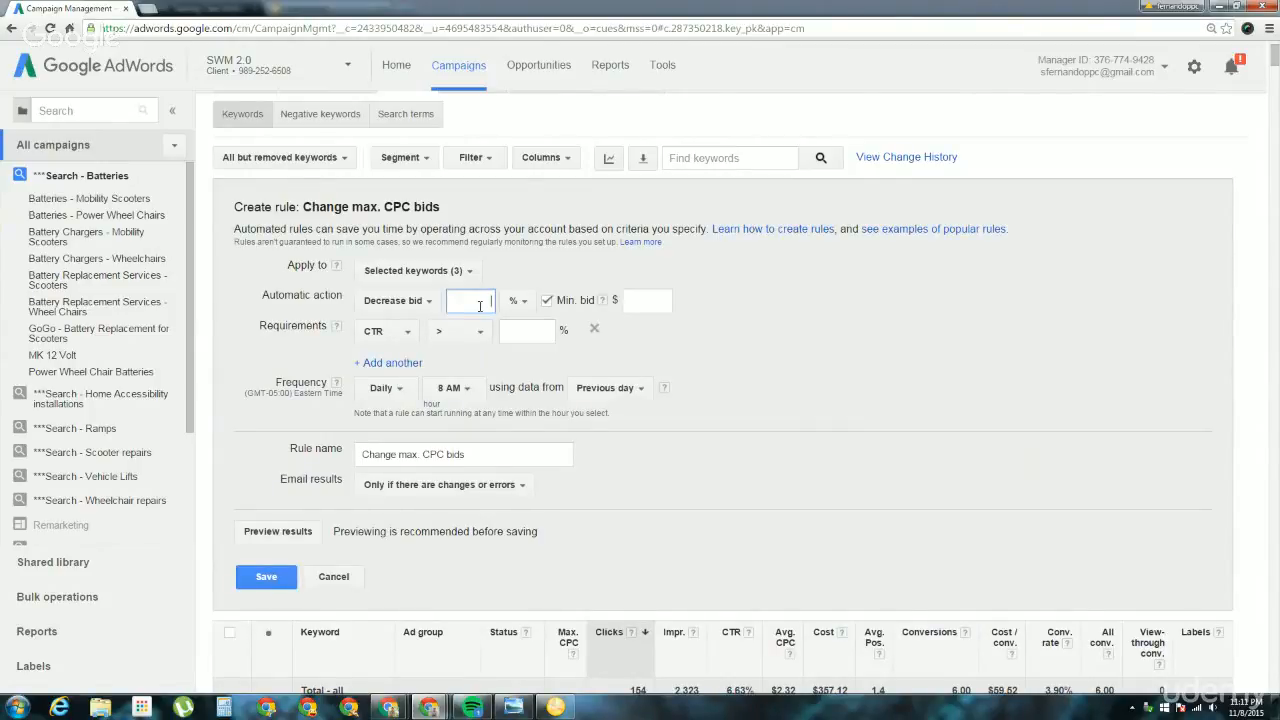
click(547, 302)
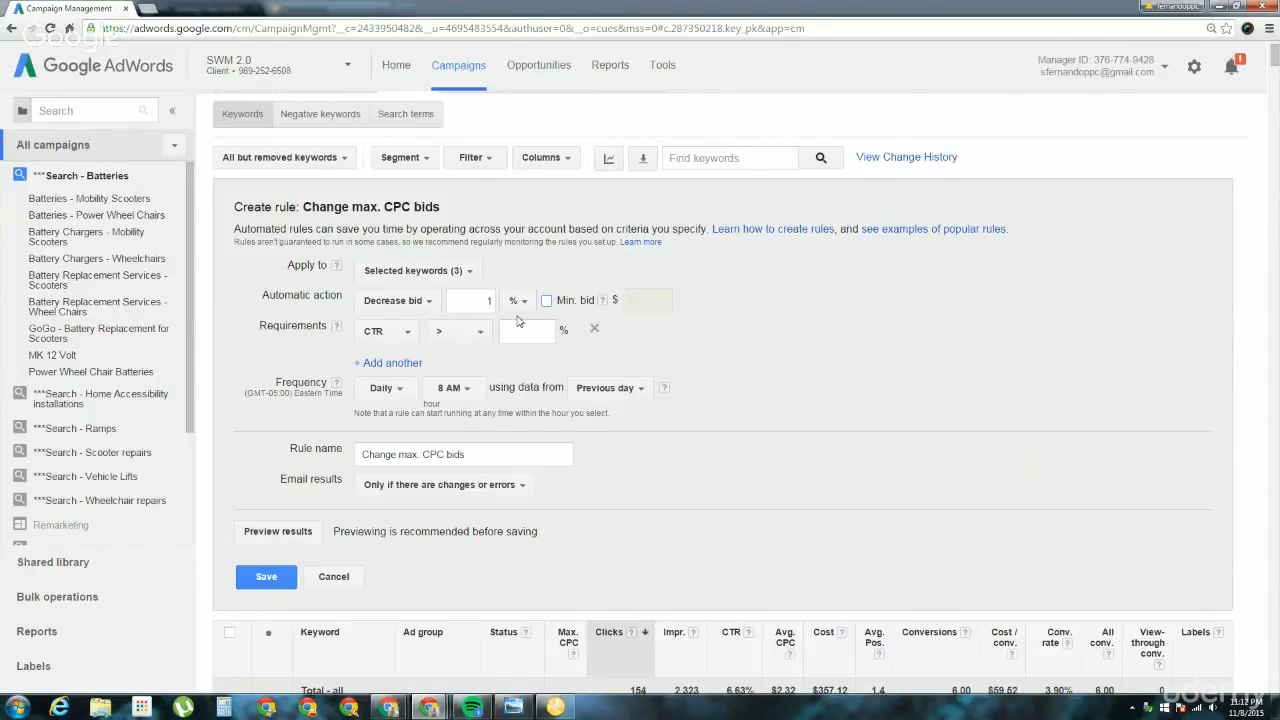
- Set the new rule's requirement to an average position better than 1.5
click(400, 338)
mouse_move(425, 493)
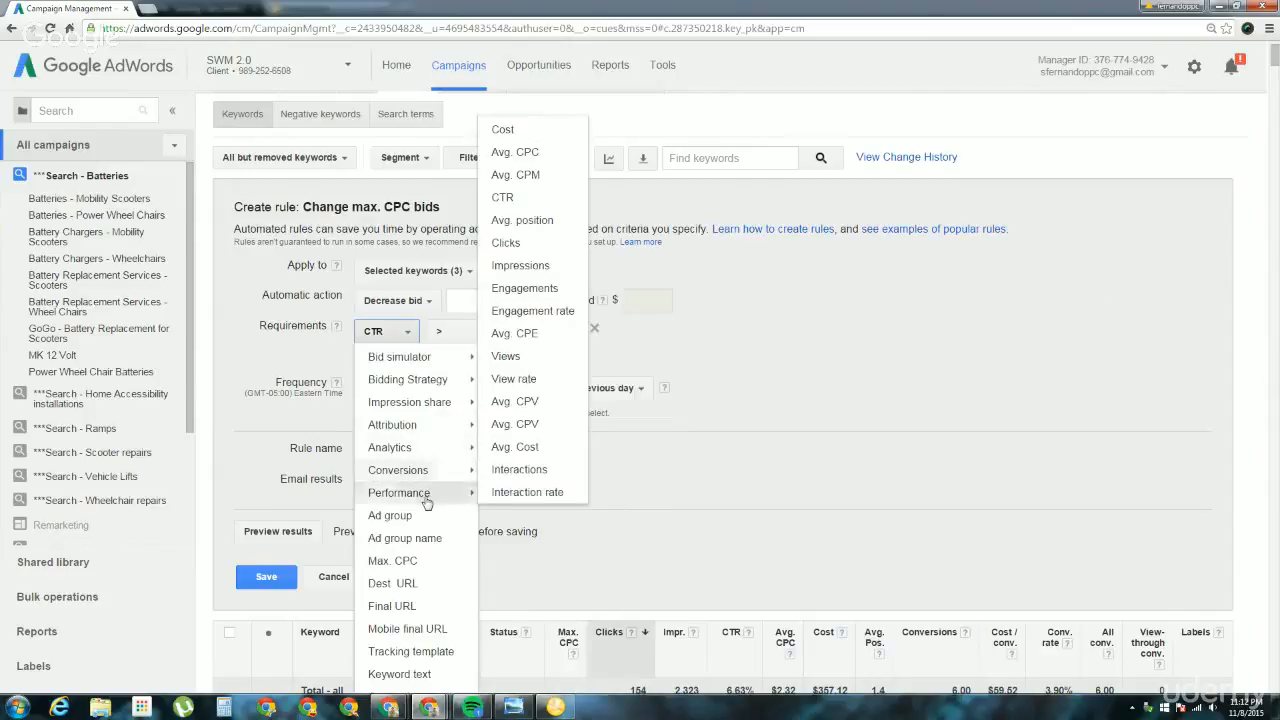
click(530, 220)
click(509, 341)
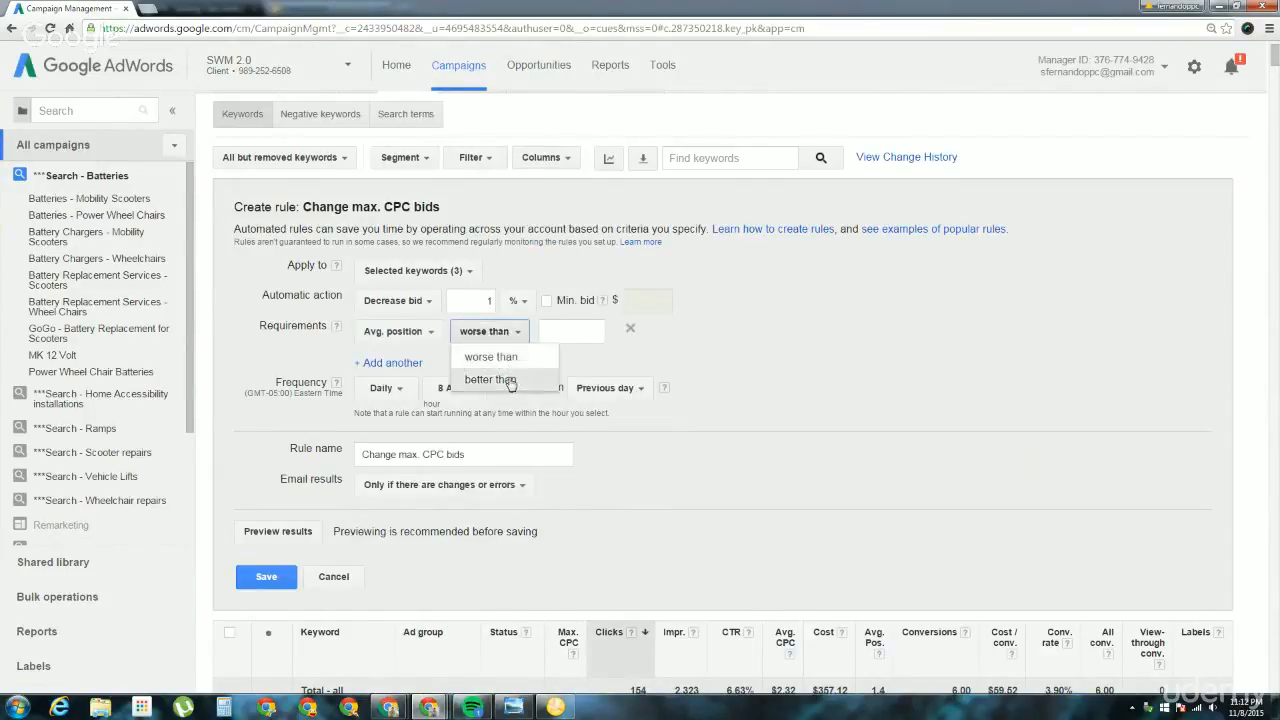
click(500, 377)
click(571, 339)
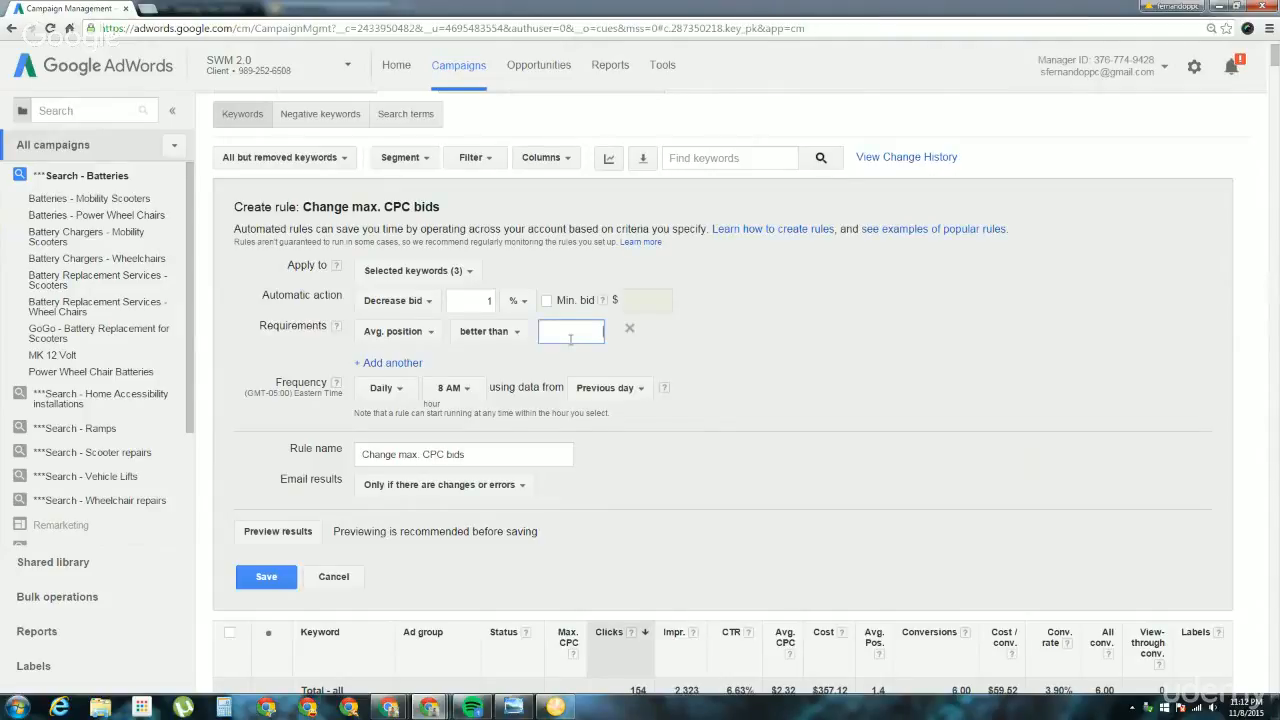
text(1.9)
key(BackSpace)
key(BackSpace)
text(.5)
- Review the bid-decrease rule's action and requirement options and cancel the rule without saving it
double_click(488, 301)
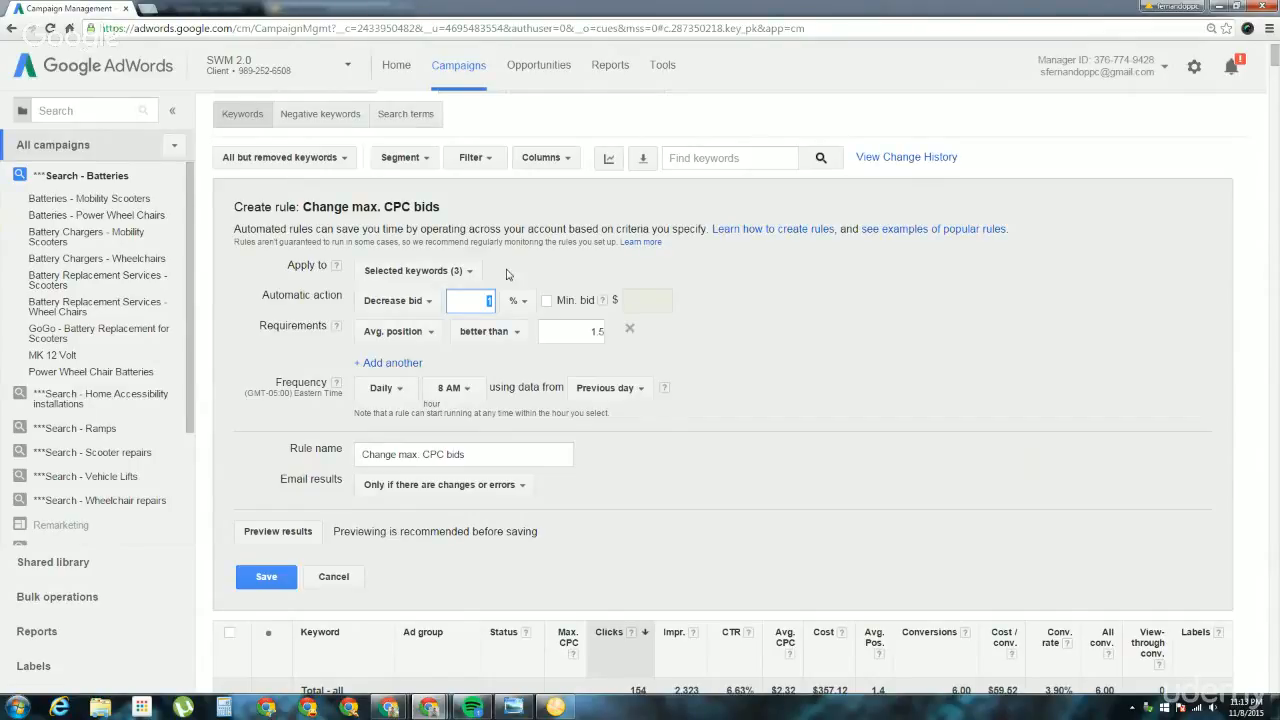
click(411, 334)
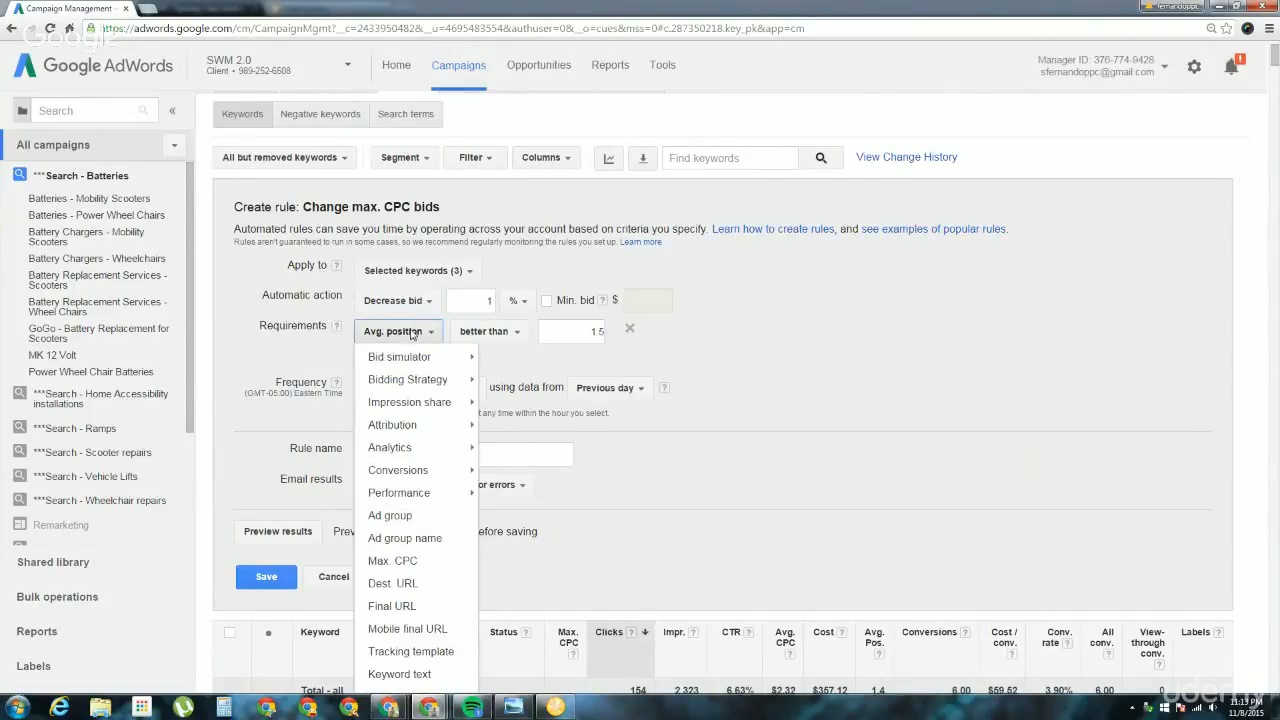
click(411, 334)
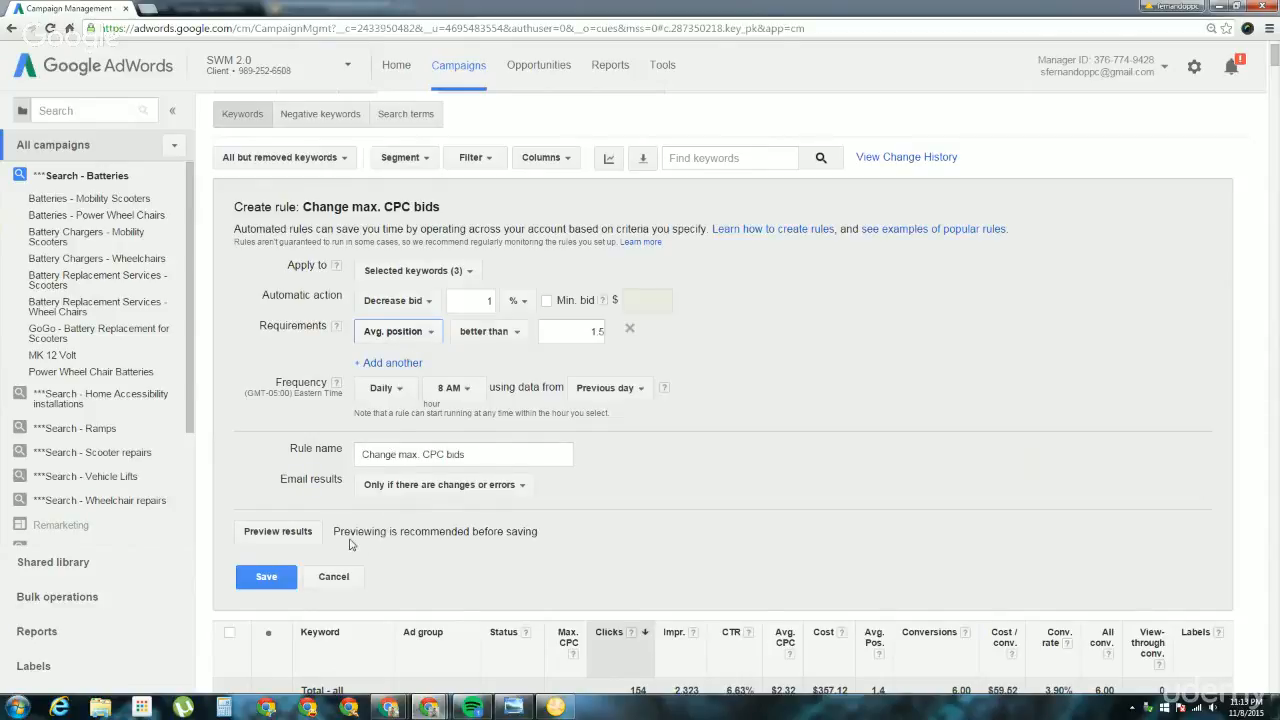
click(408, 302)
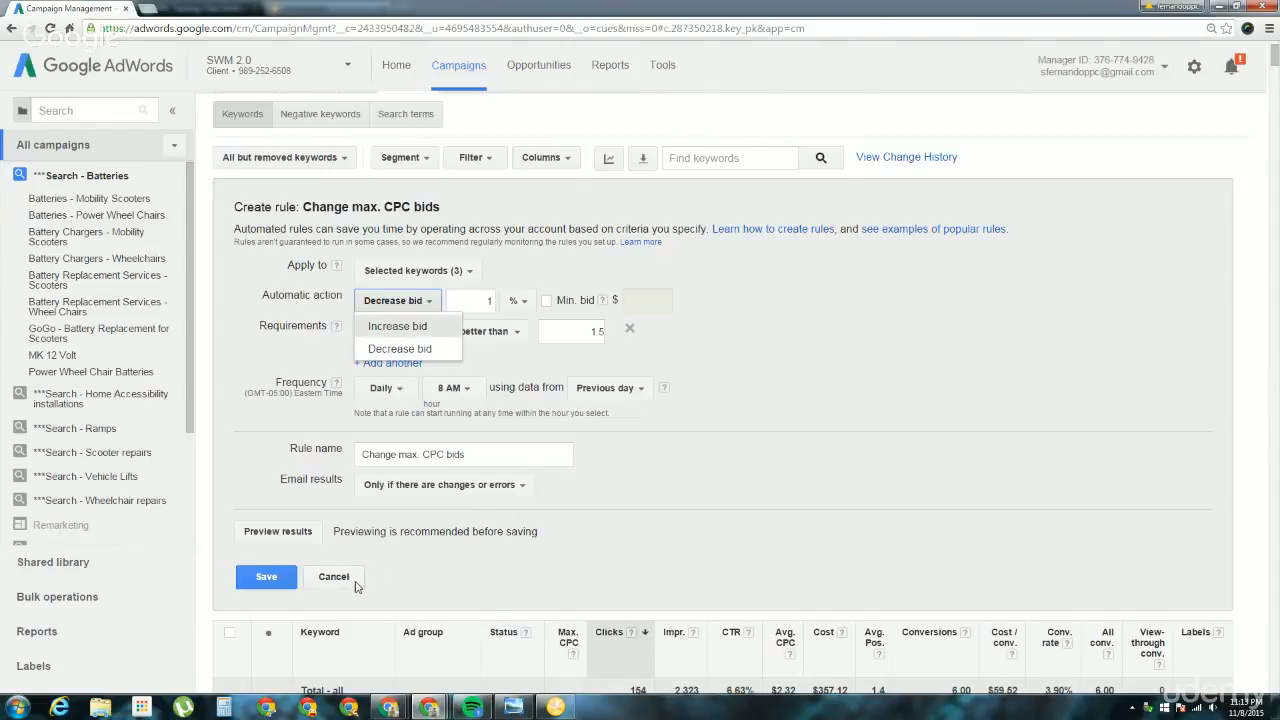
click(354, 587)
click(652, 189)
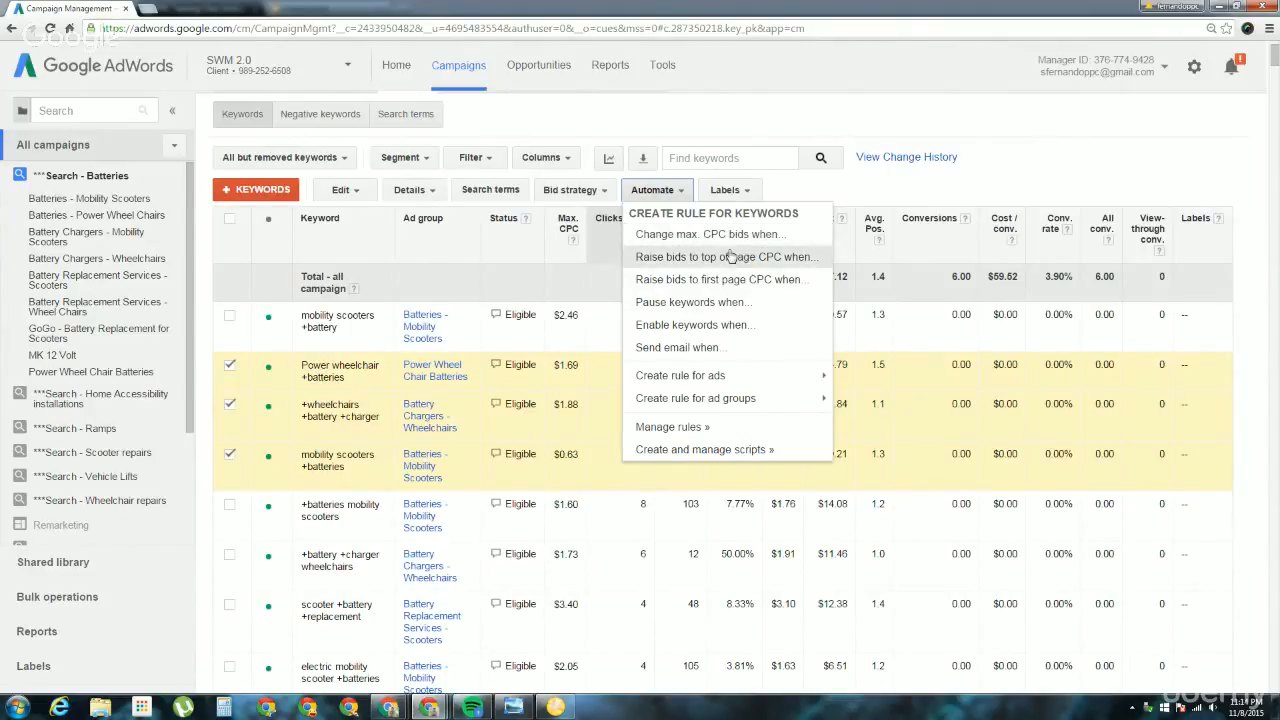
click(756, 125)
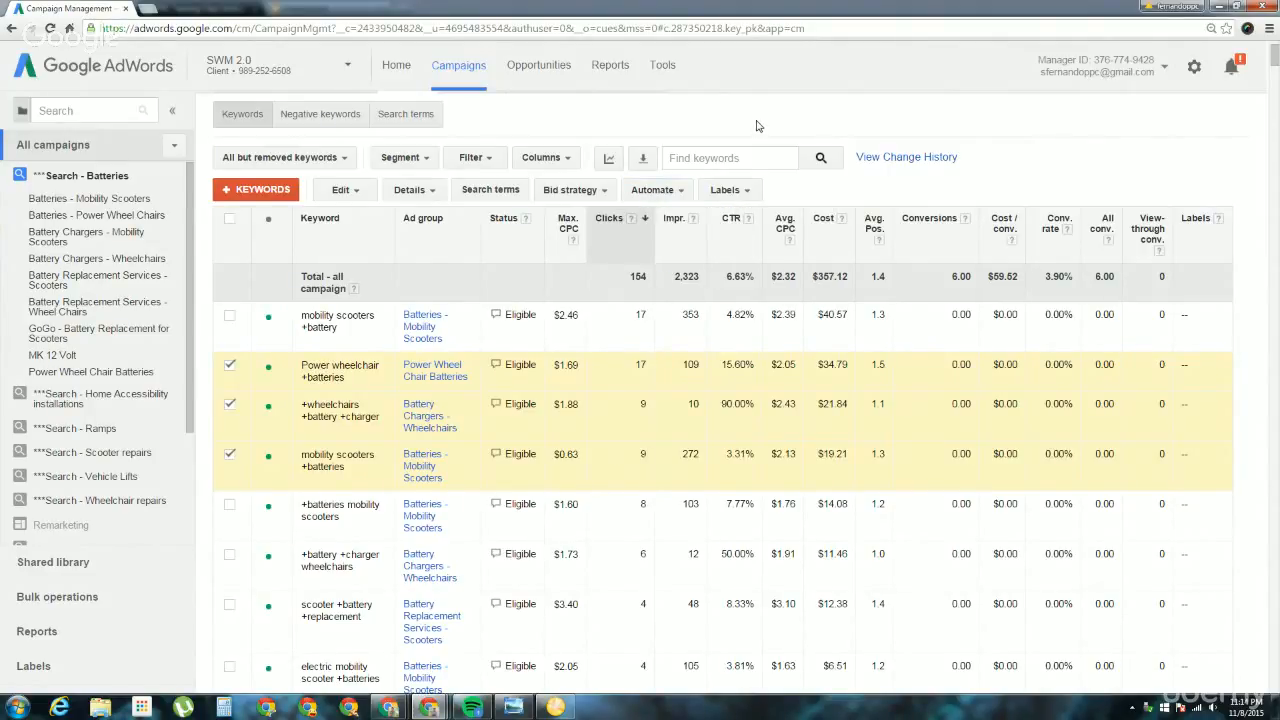